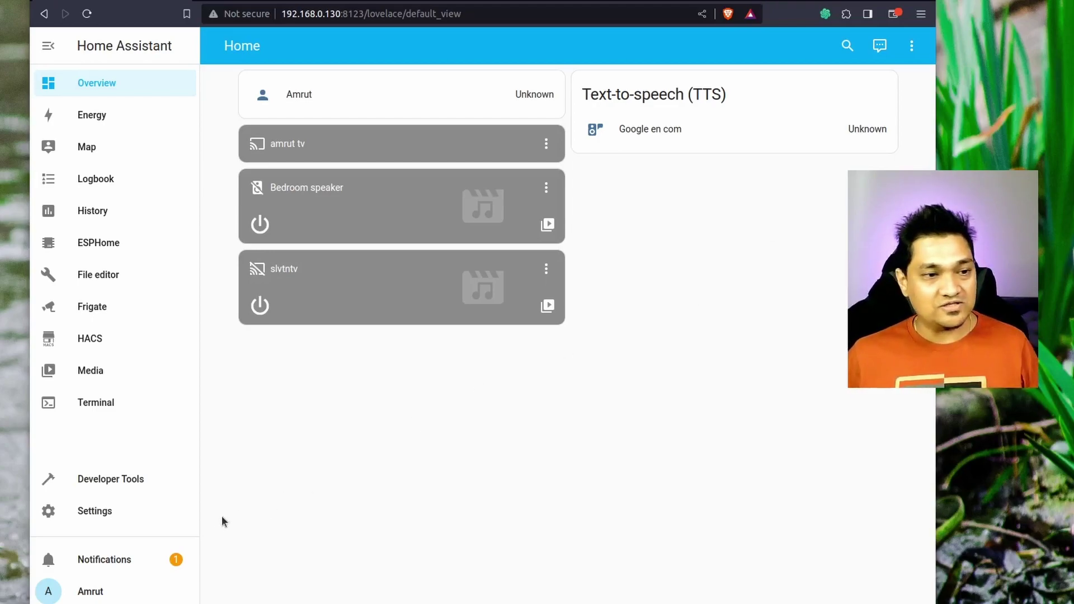
Go from the Home dashboard to the Settings page.
click(103, 513)
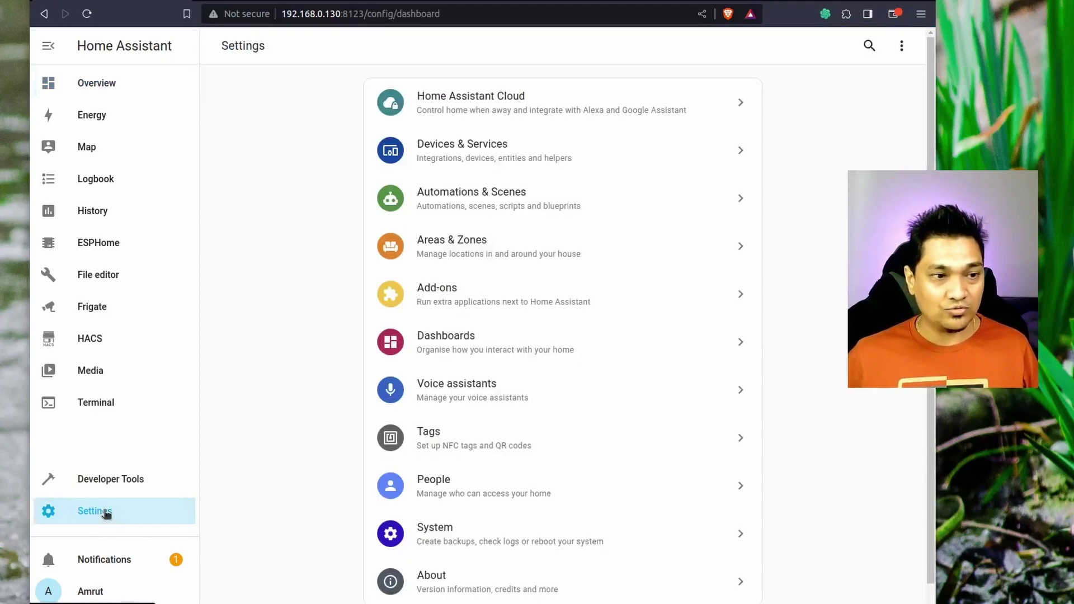
Search the Add-on Store for 'mqtt', install Mosquitto broker, and view its Configuration options.
click(494, 296)
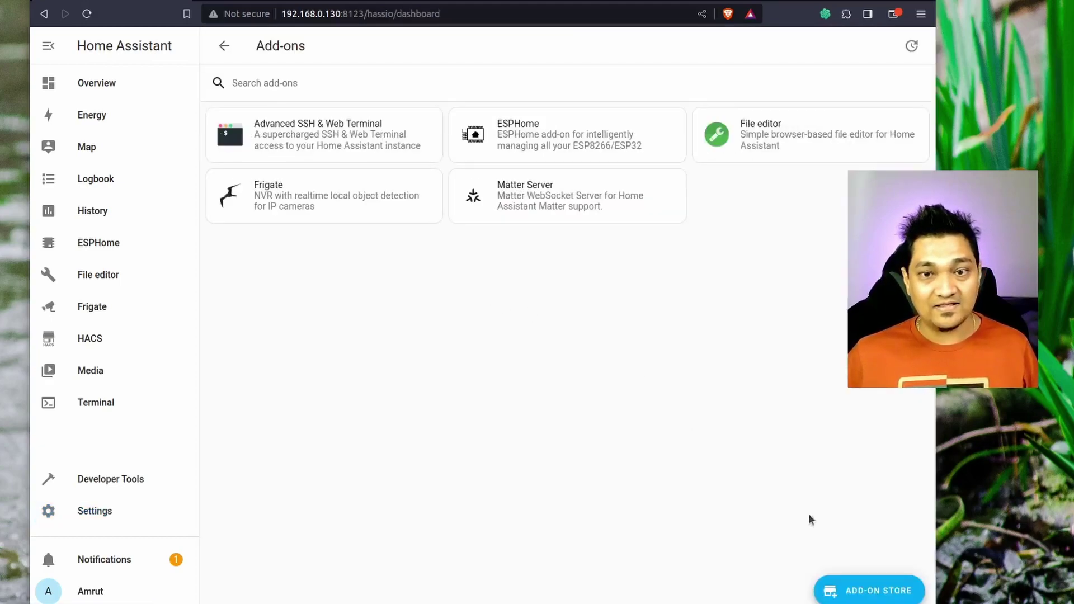
click(869, 595)
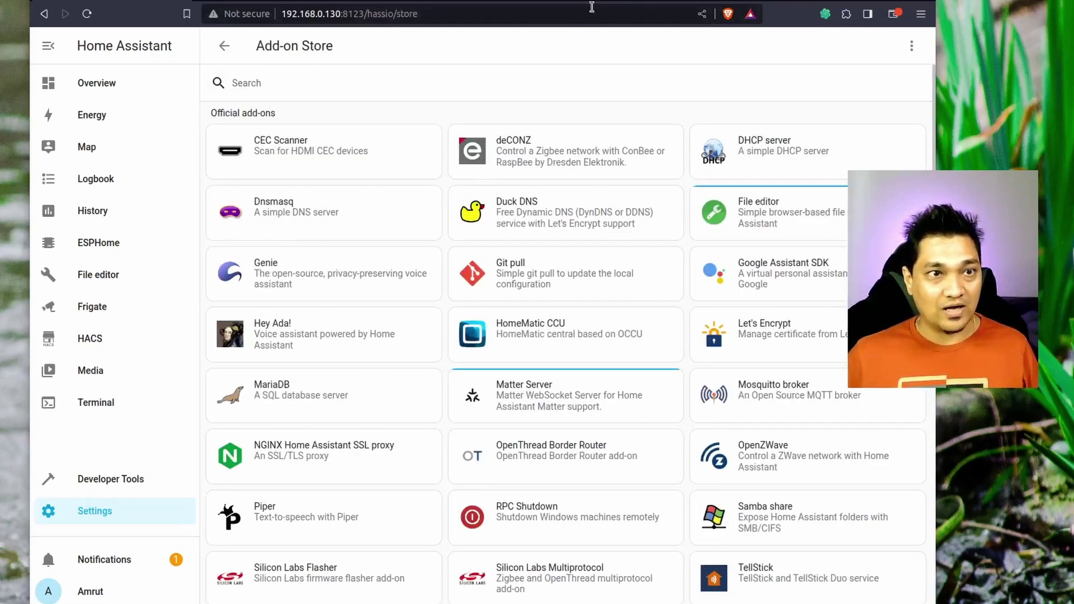
click(382, 83)
text(mq)
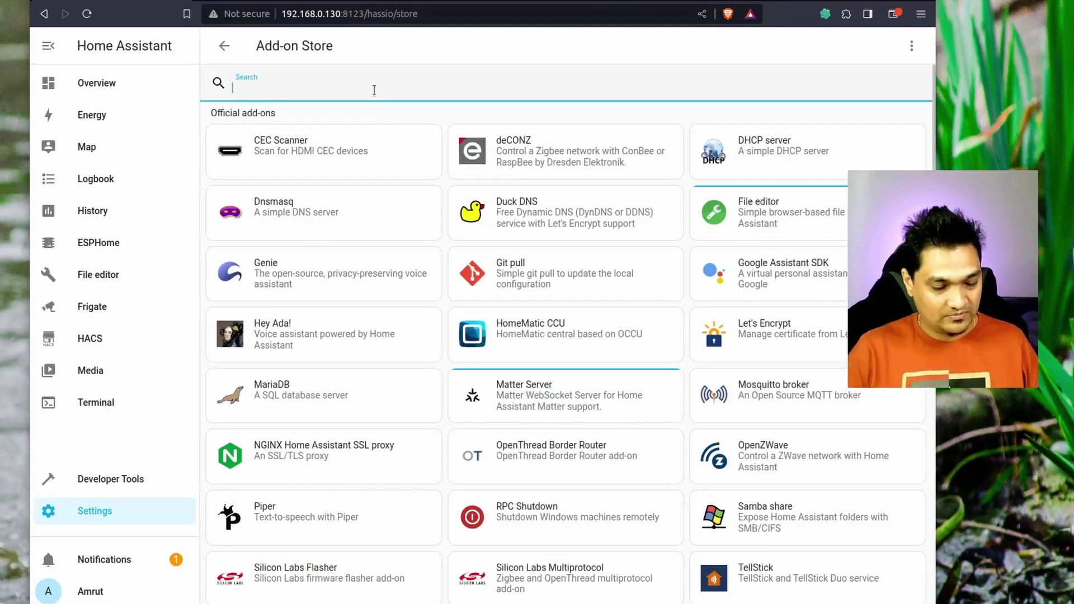
text(tt)
click(339, 186)
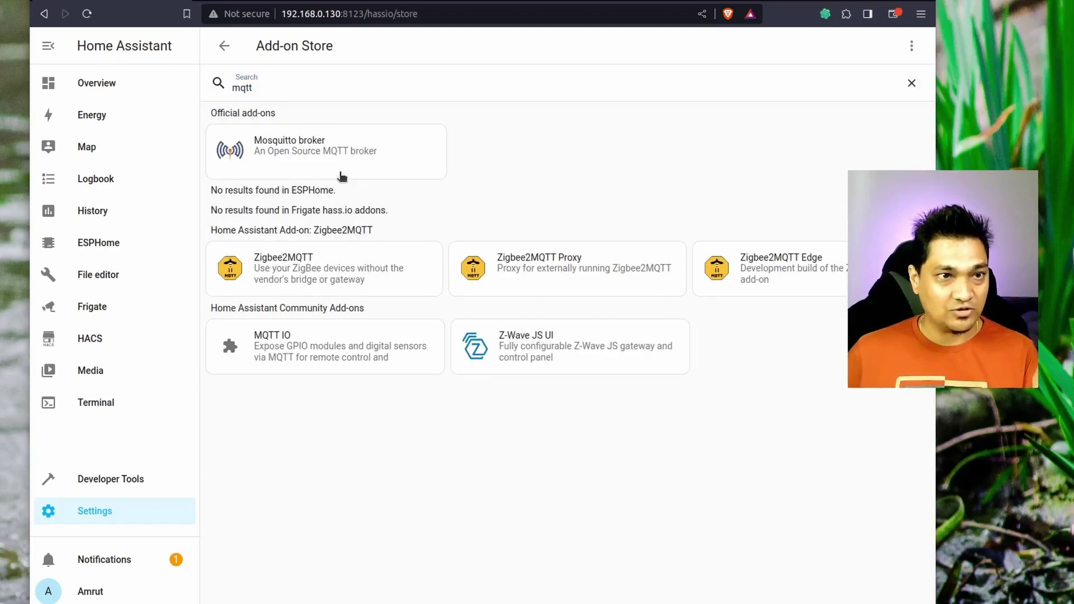
click(341, 171)
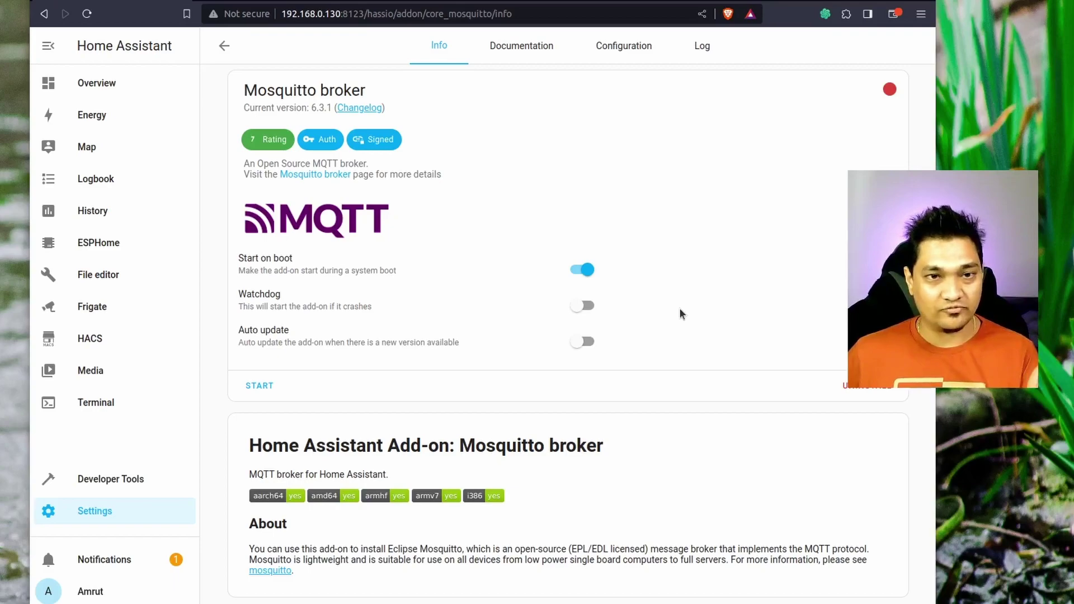
click(623, 45)
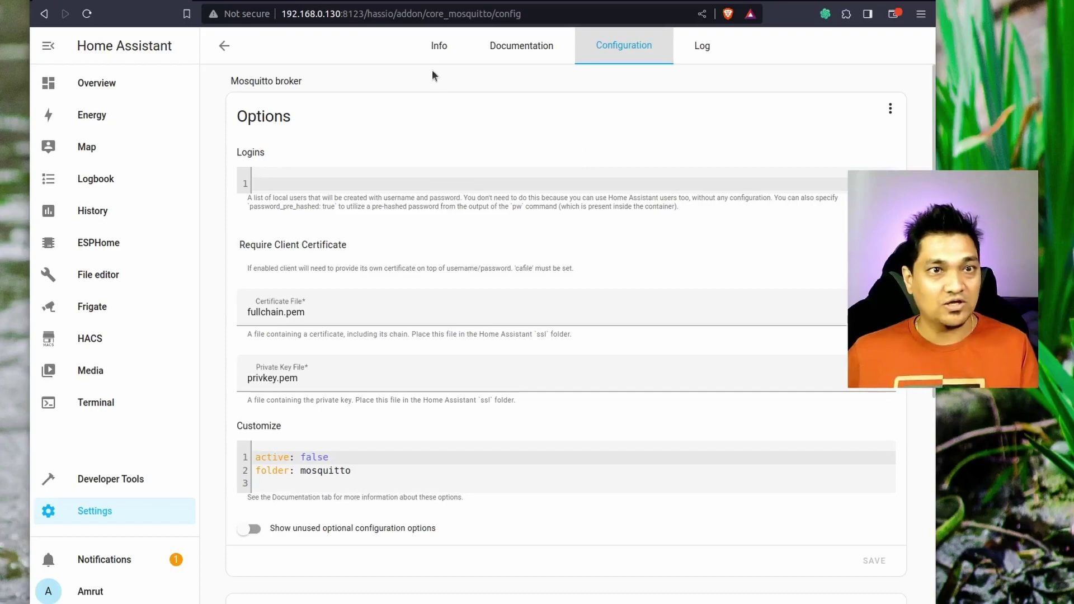
Add a Logins entry for username 'mqttuser' with a password, and save the configuration.
click(436, 46)
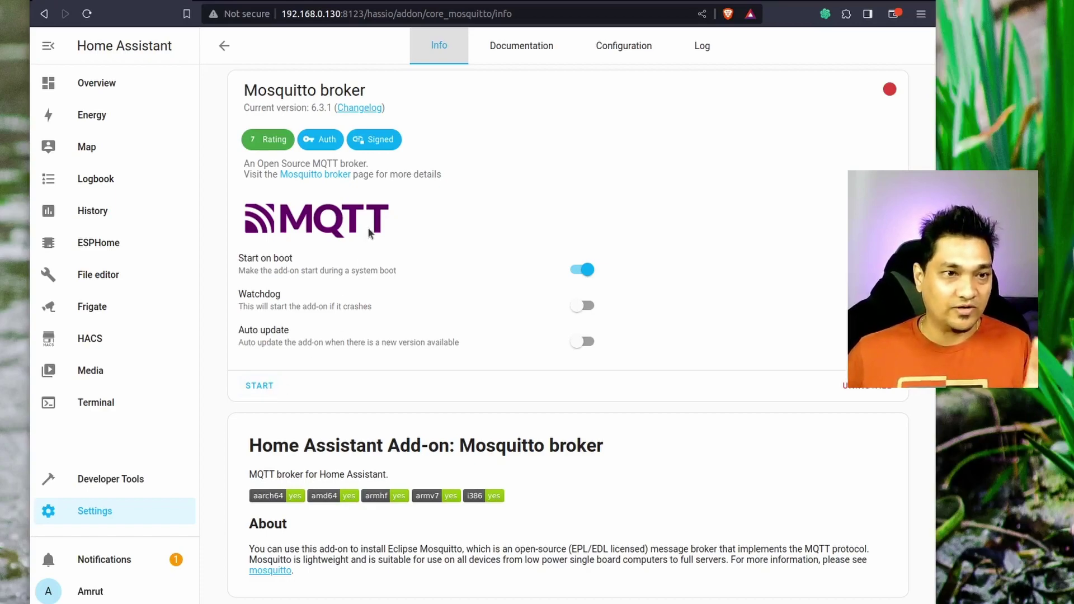
click(628, 52)
click(295, 178)
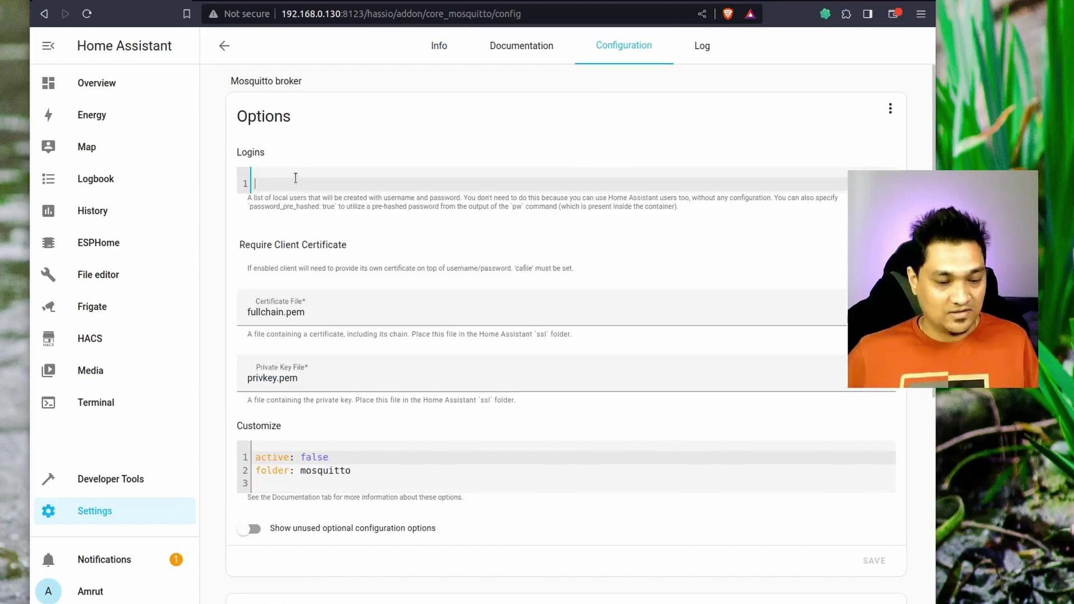
text(- username: mqtt)
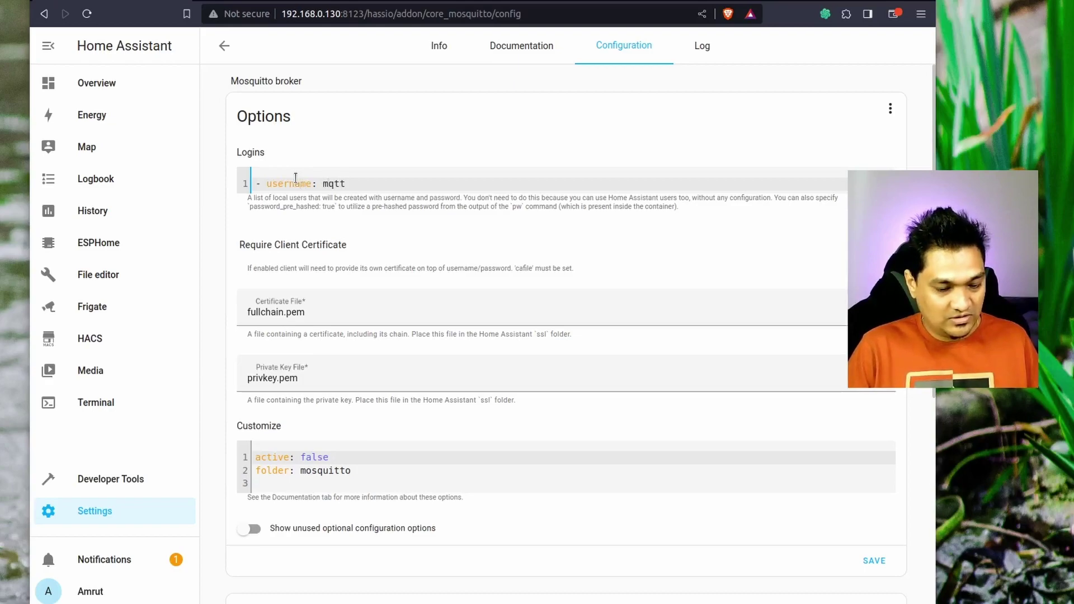
text(user)
key(Return)
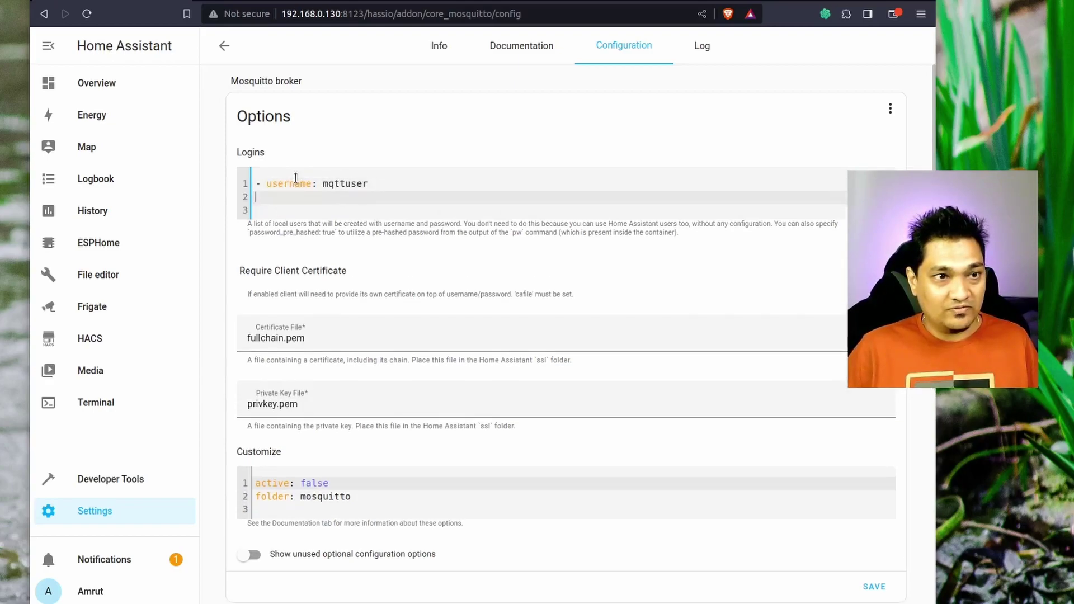
text(pass)
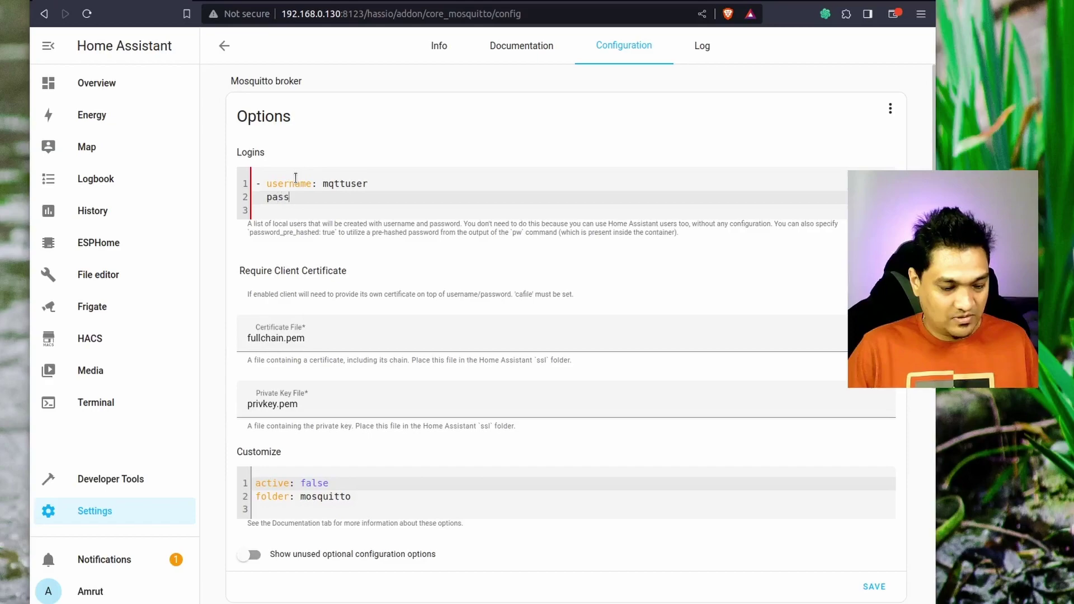
text(word: )
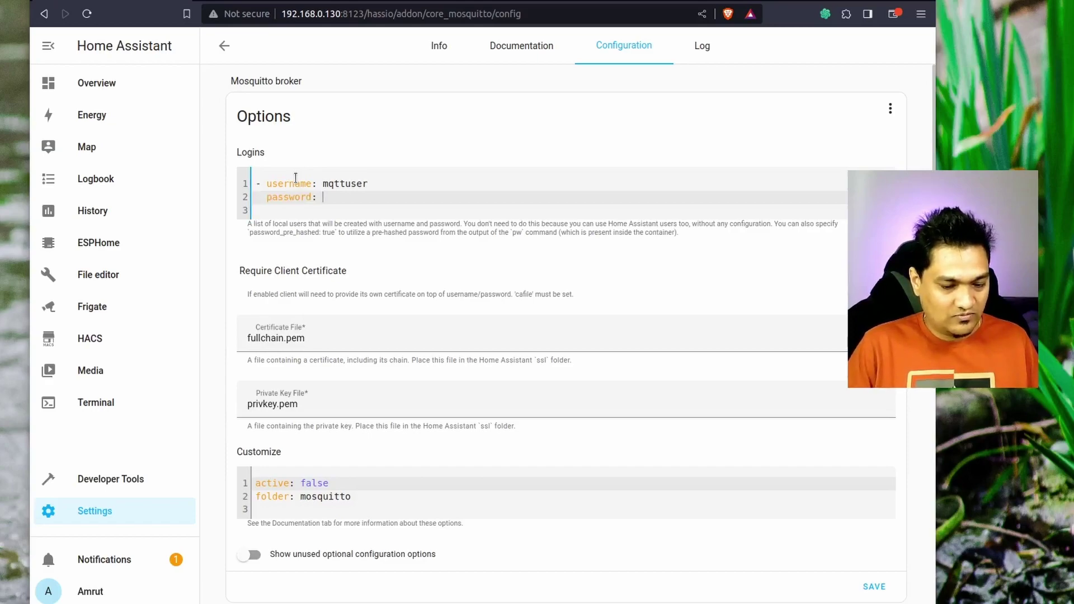
text(password)
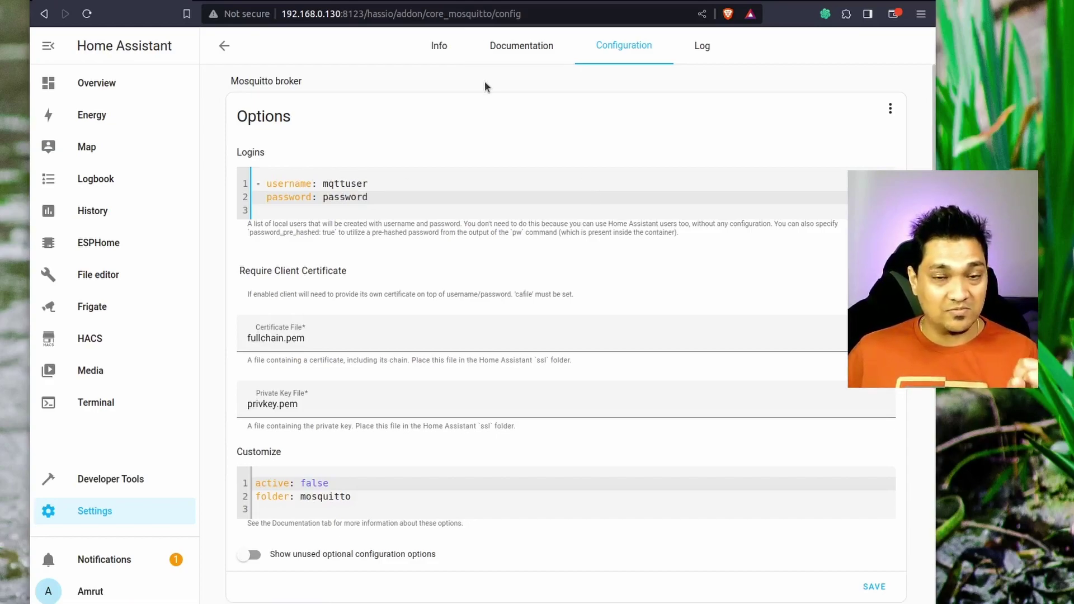
click(874, 587)
Check the Normal MQTT port value 1883, then return to the Info tab.
scroll(653, 369, down, 5)
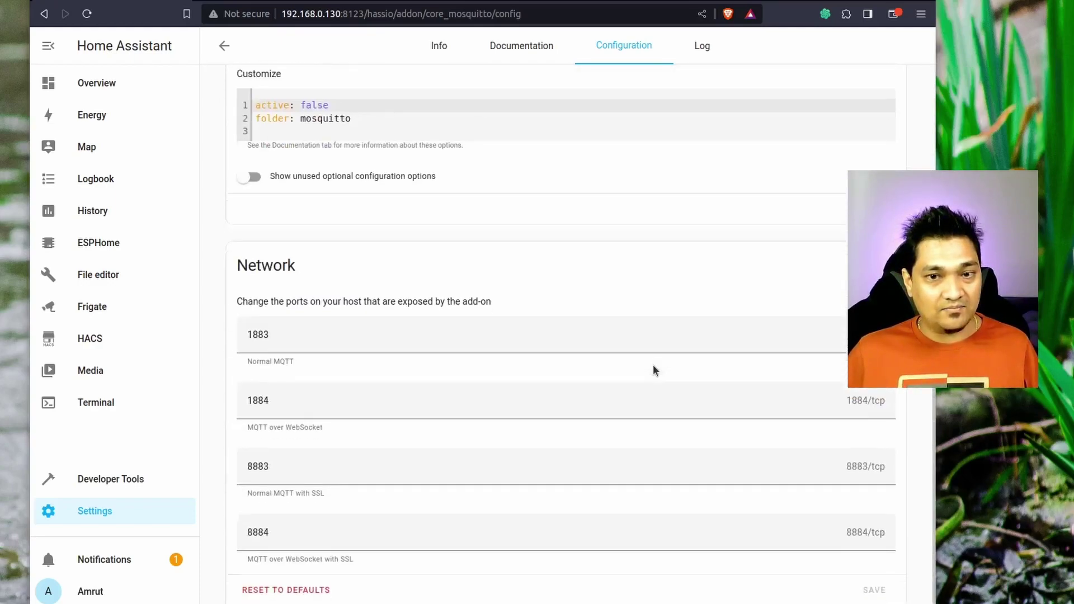
click(359, 327)
double_click(358, 327)
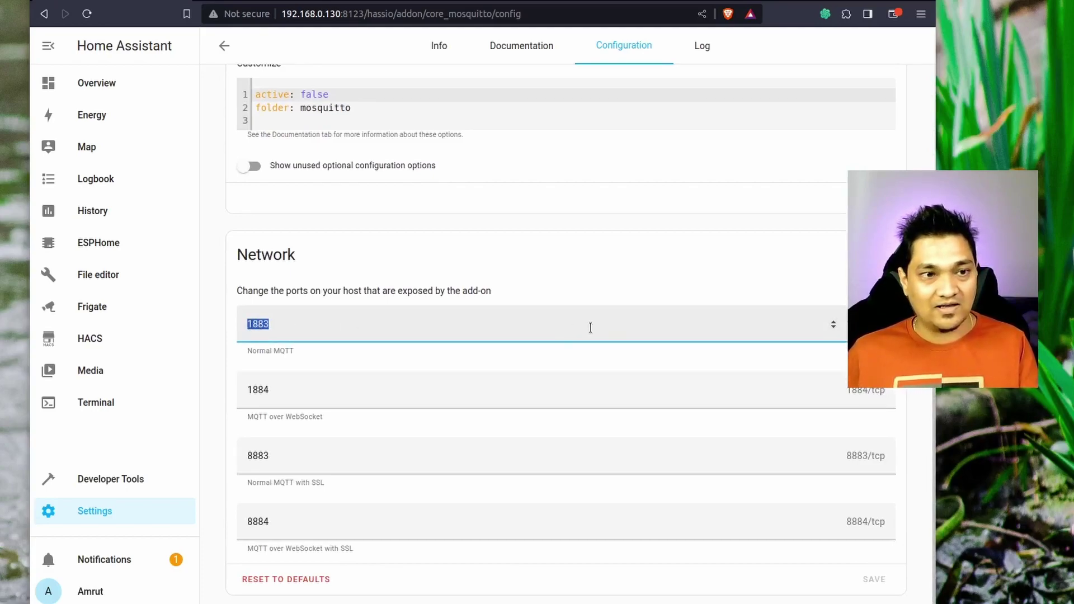
scroll(591, 328, up, 7)
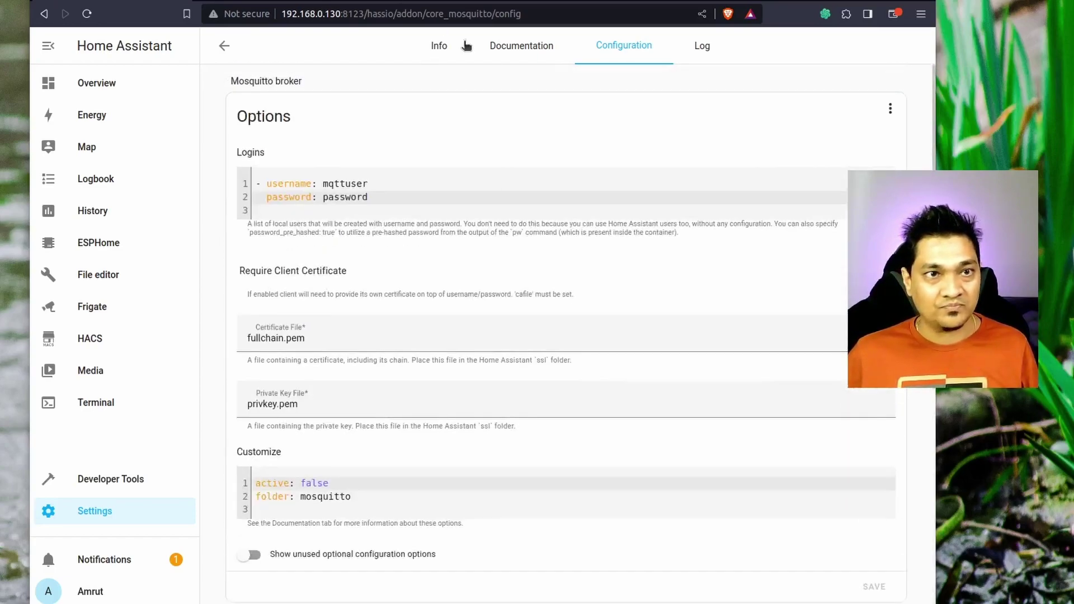
click(439, 46)
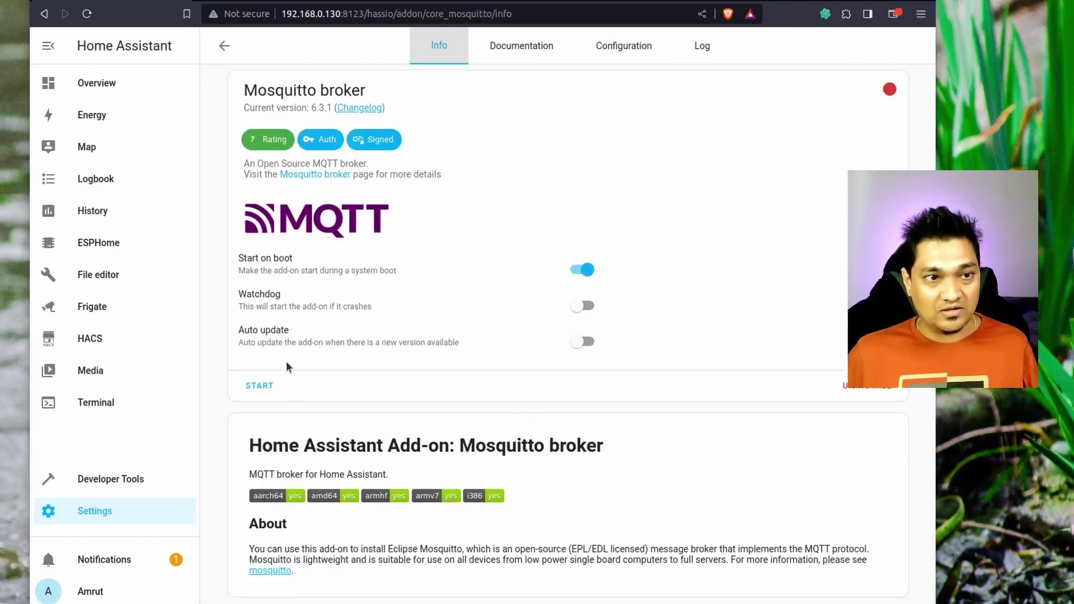
Switch on Watchdog, start the Mosquitto broker, then bring up the terminal window.
click(583, 305)
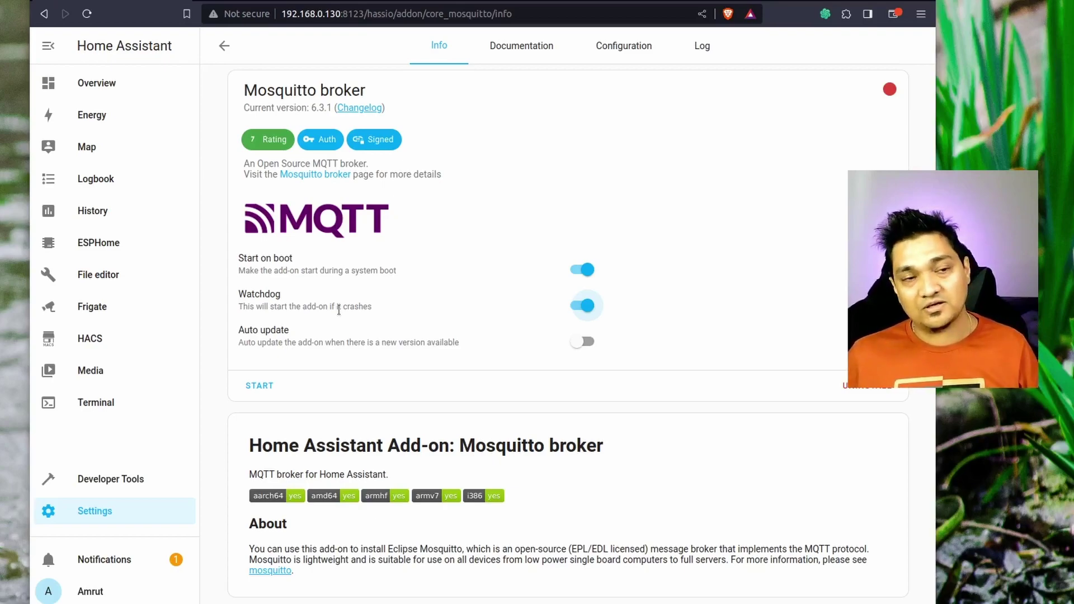
click(283, 391)
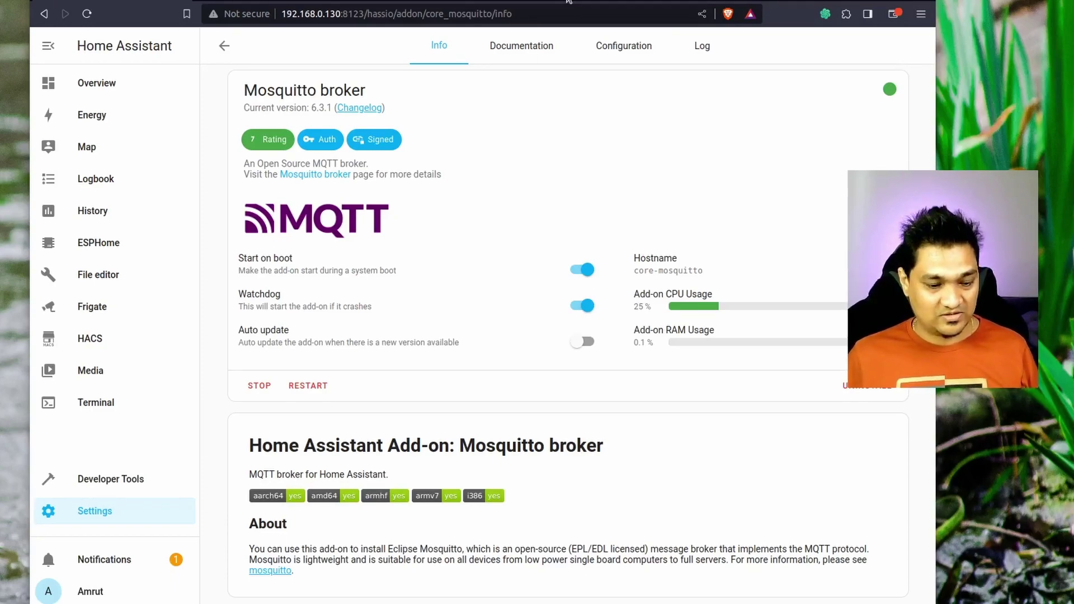
key(alt+Tab)
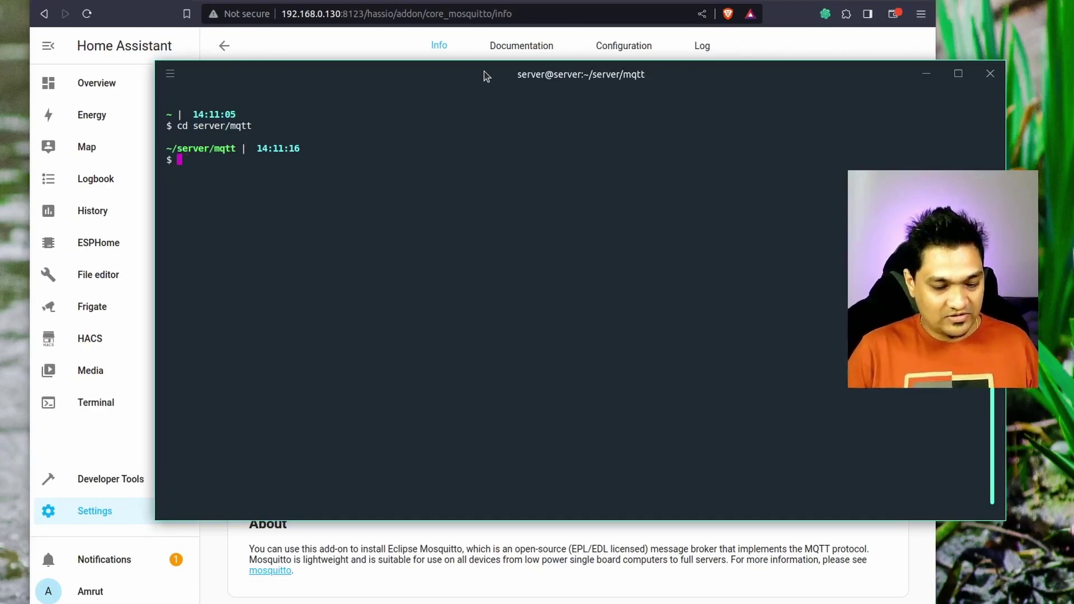
Open docker-compose.yaml in vim from the ~/server/mqtt folder.
text(dock)
key(BackSpace)
key(BackSpace)
key(BackSpace)
key(BackSpace)
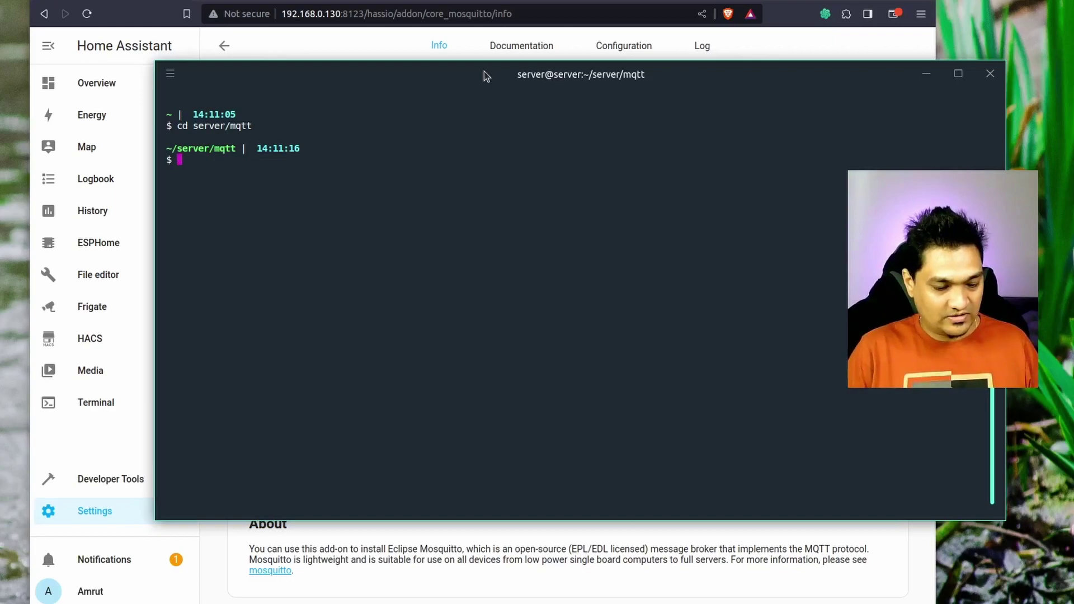
text(vim)
key(Right)
key(Return)
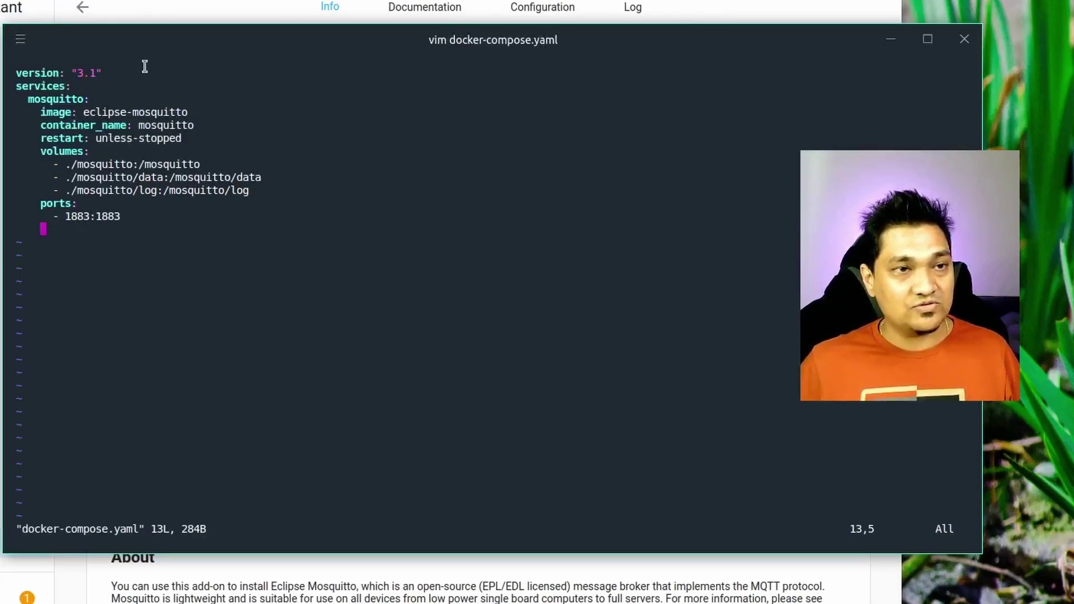
drag(209, 42, 276, 48)
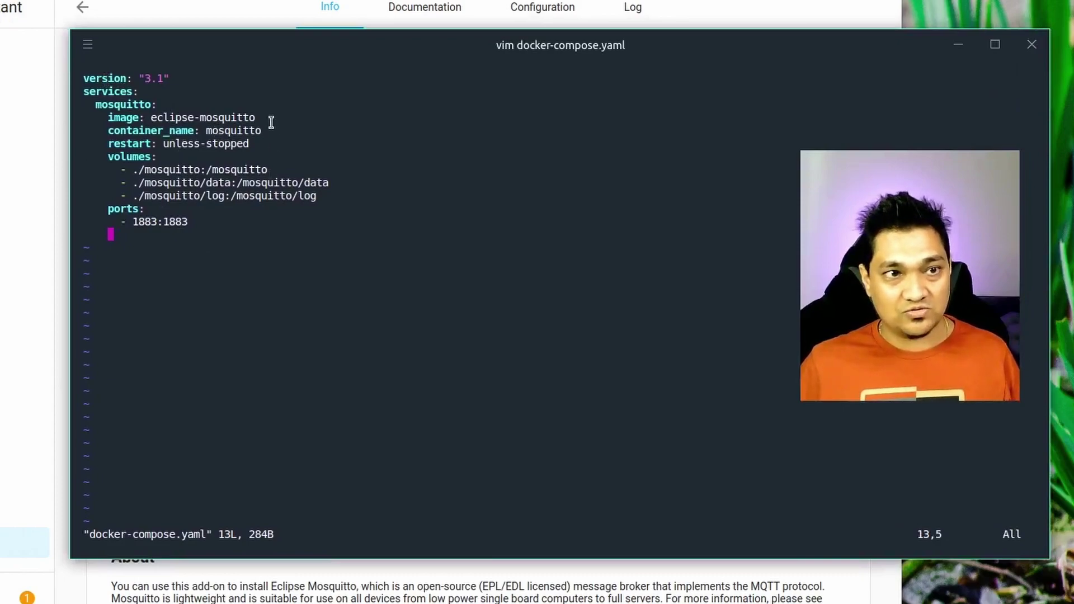
Highlight the eclipse-mosquitto image, mosquitto container name, and the config, data and log volumes.
drag(269, 121, 150, 120)
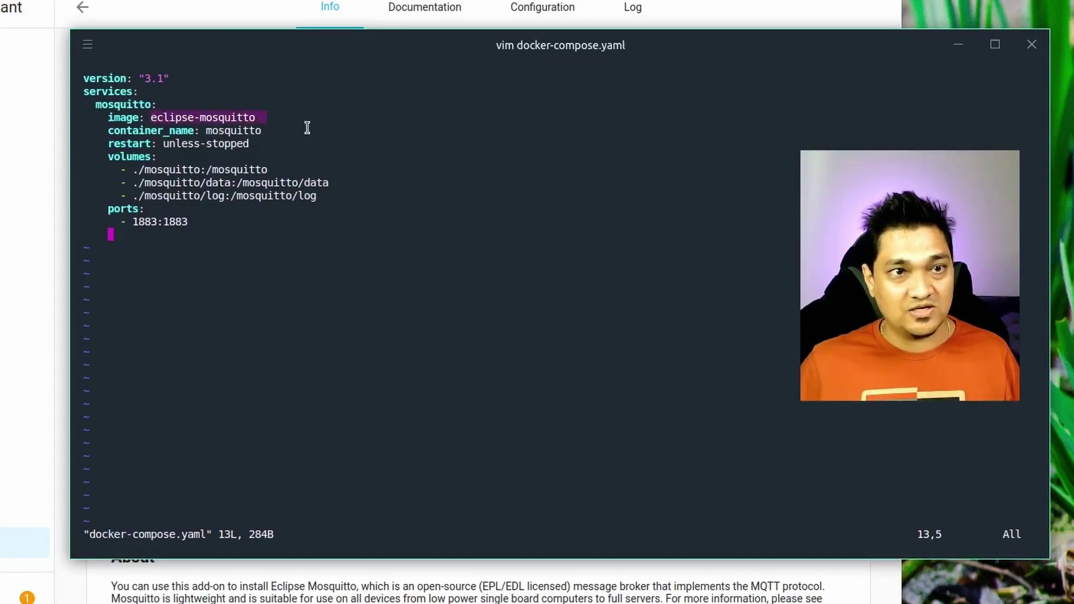
double_click(227, 131)
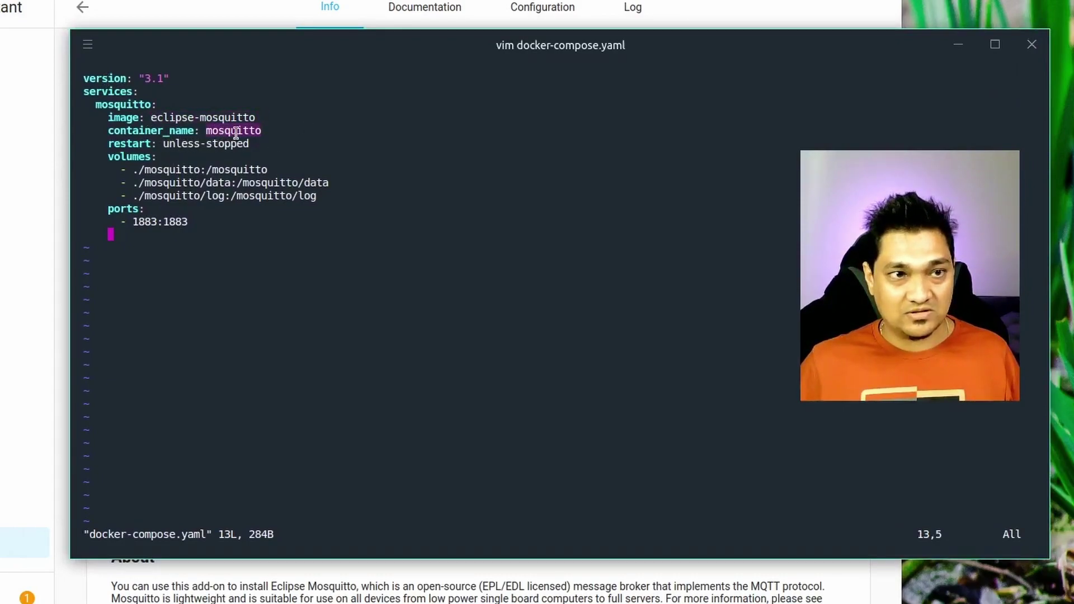
drag(131, 169, 242, 169)
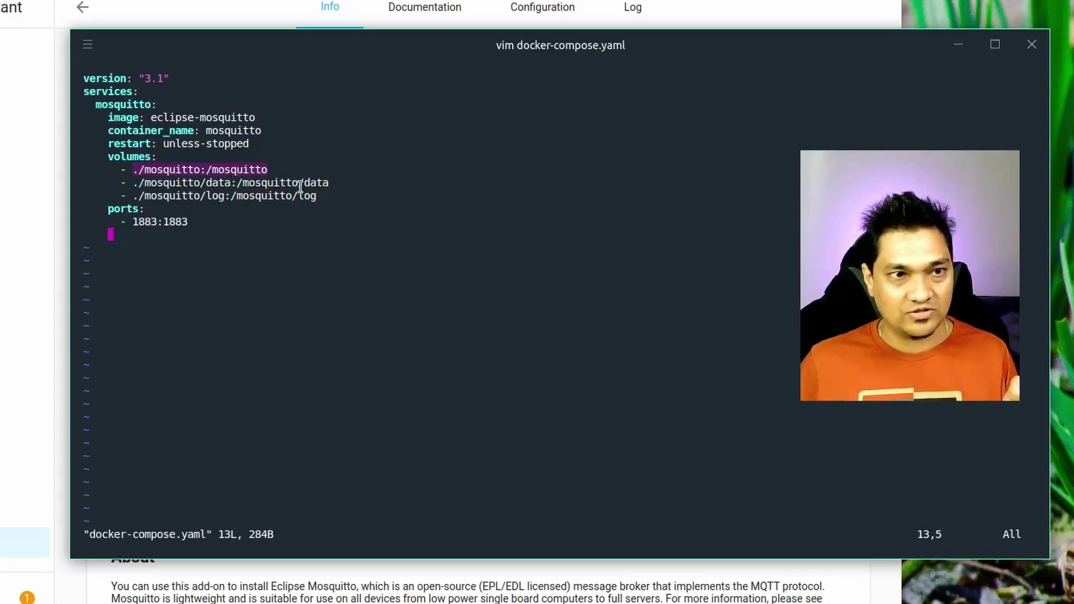
drag(133, 183, 225, 189)
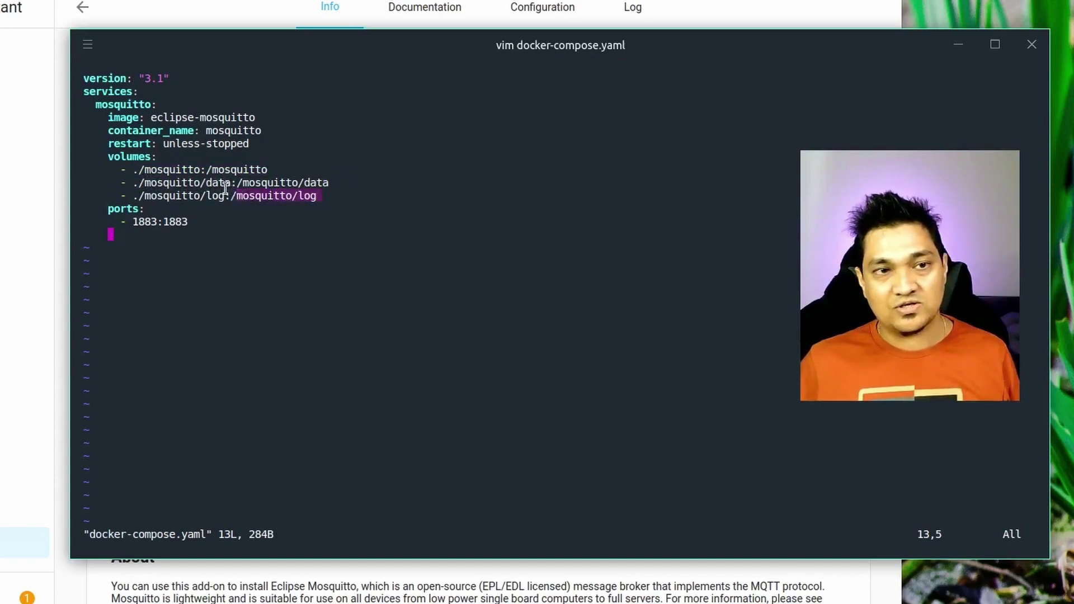
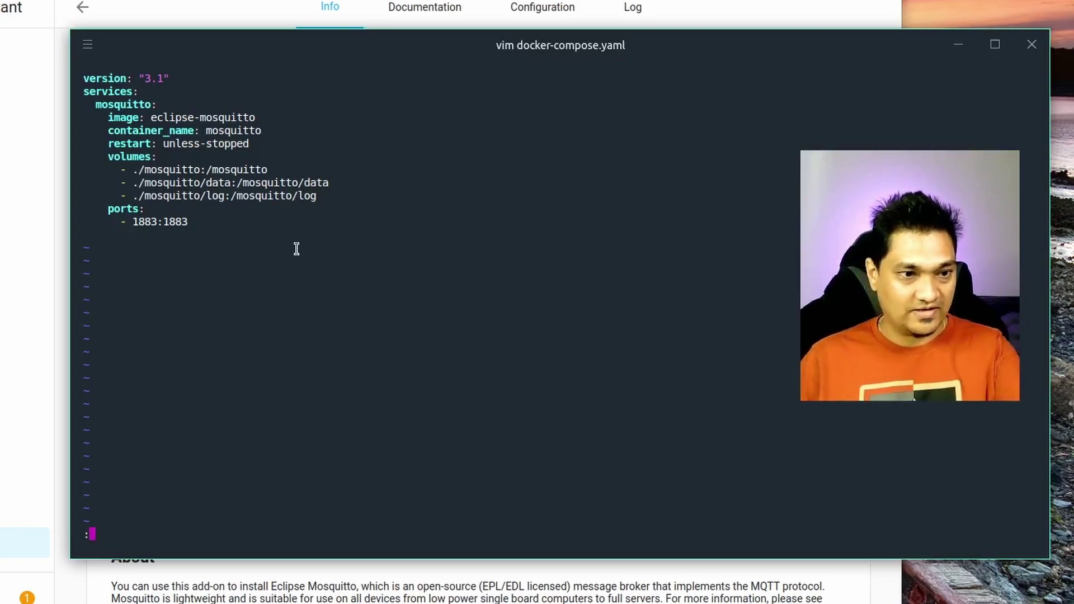
Save docker-compose.yaml with :wq and exit vim back to the ~/server/mqtt prompt.
text(wq)
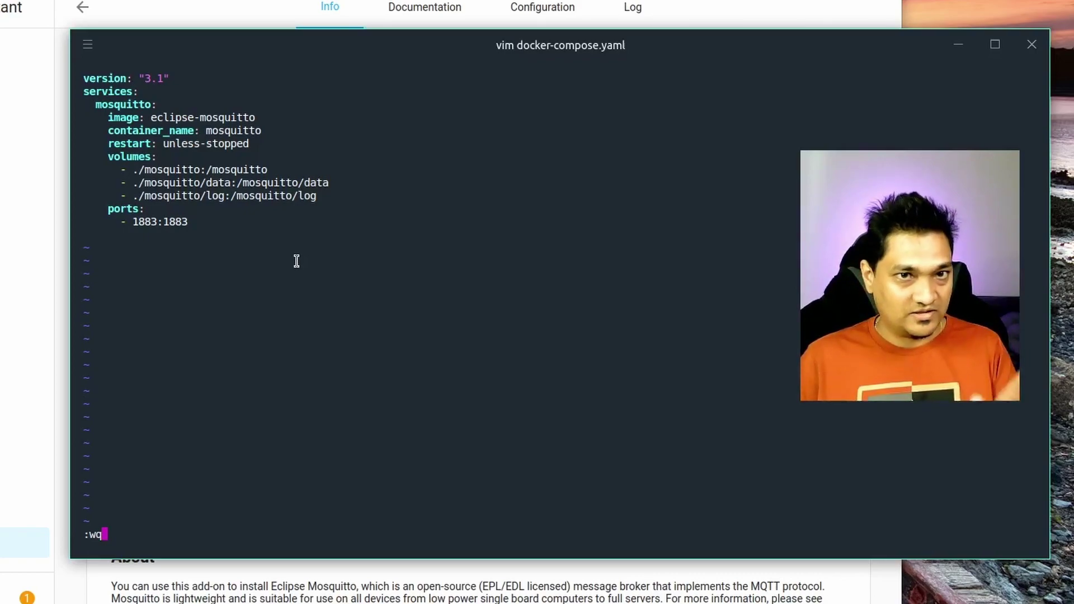
key(Return)
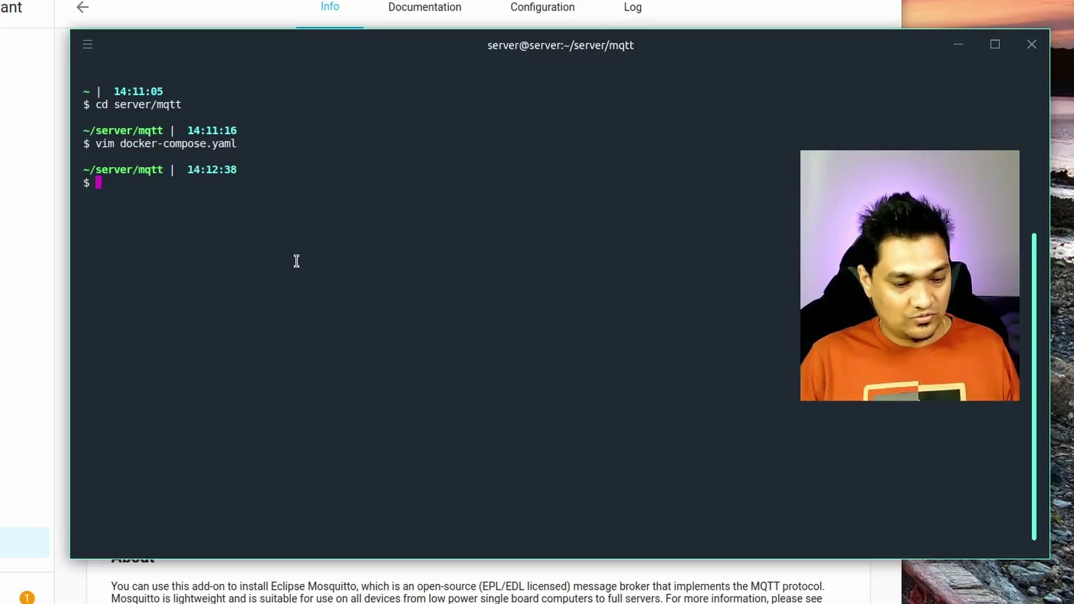
List ~/server/mqtt, change into mosquitto/config, and open mosquitto.conf in vim.
text(ls)
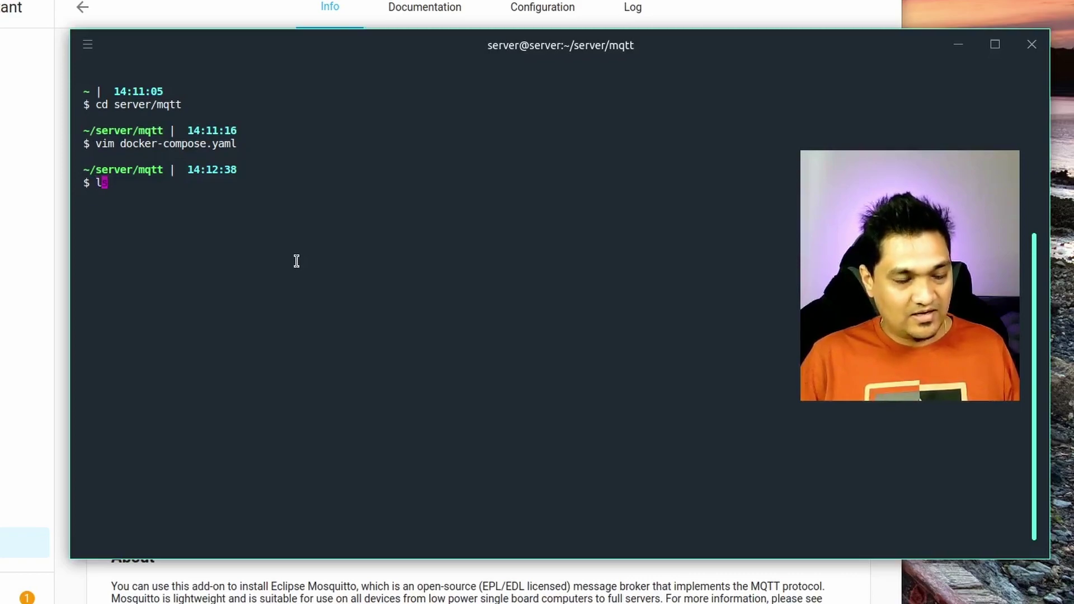
key(Return)
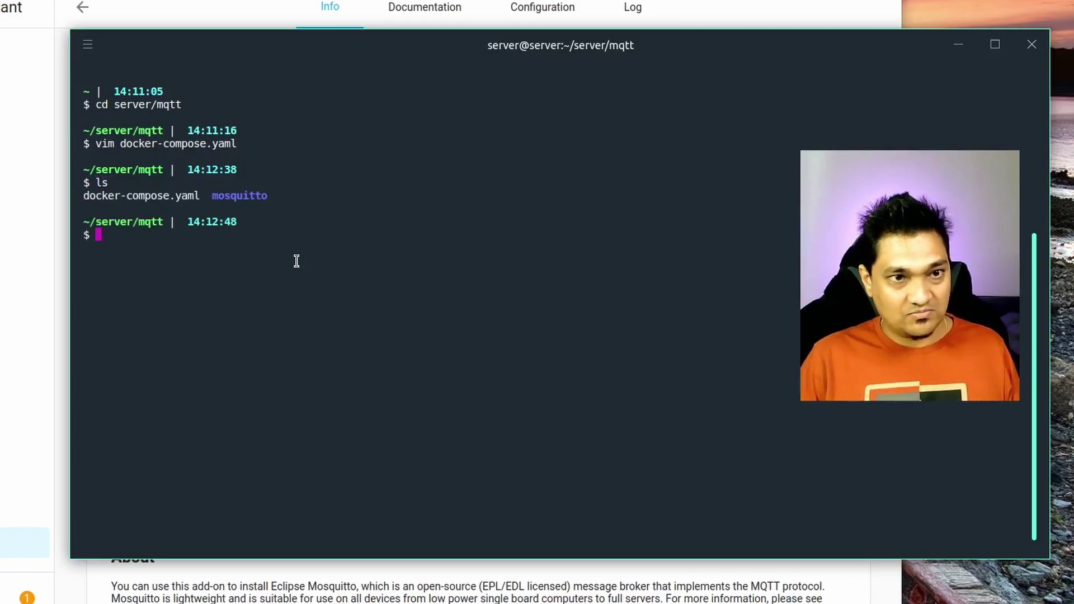
text(cd mosquitto/config/)
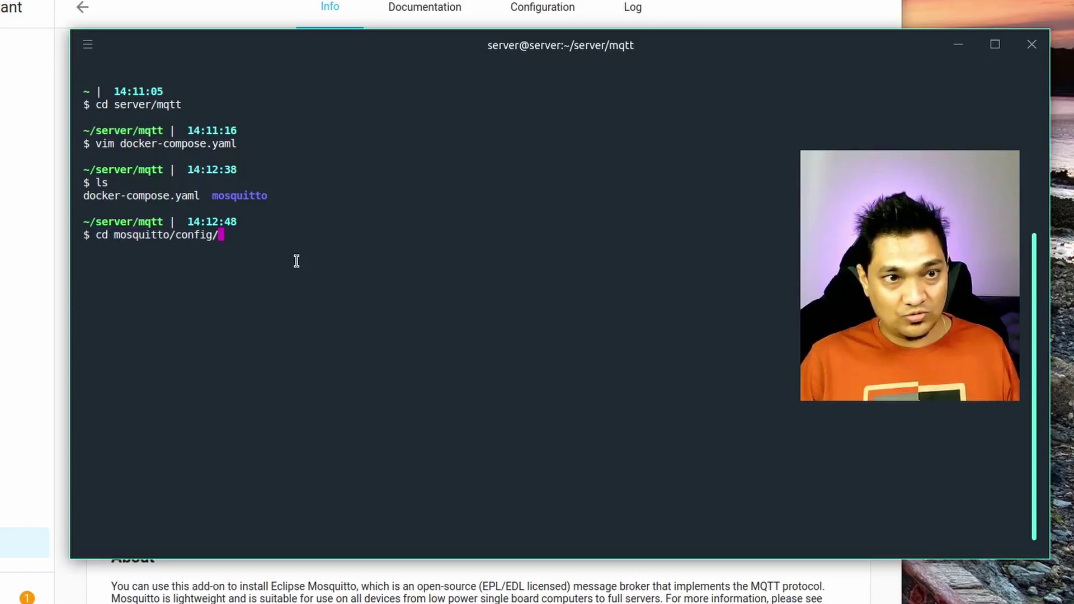
key(Return)
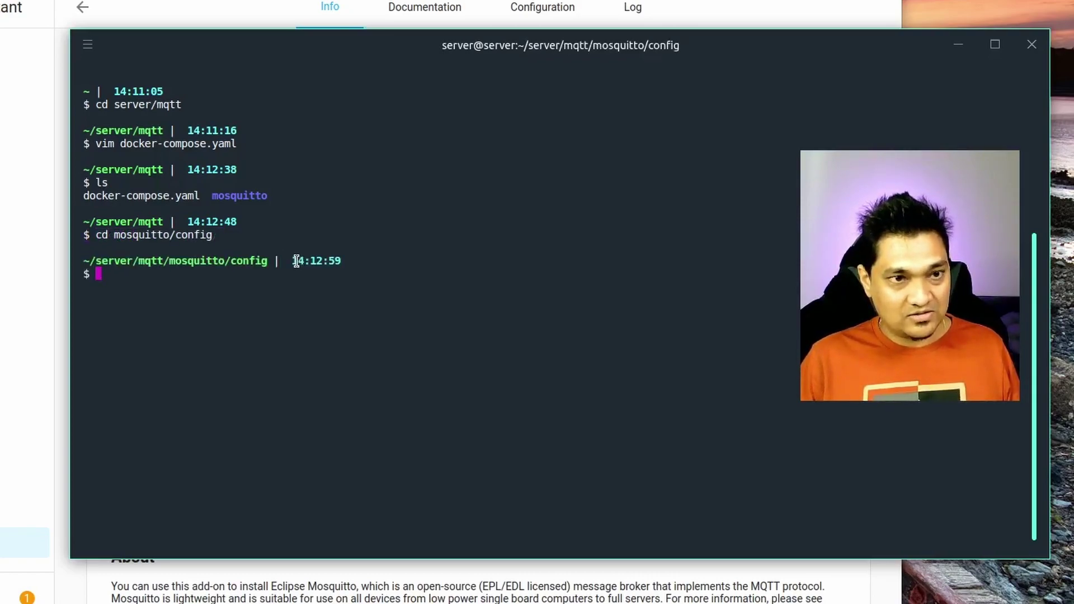
text(vim )
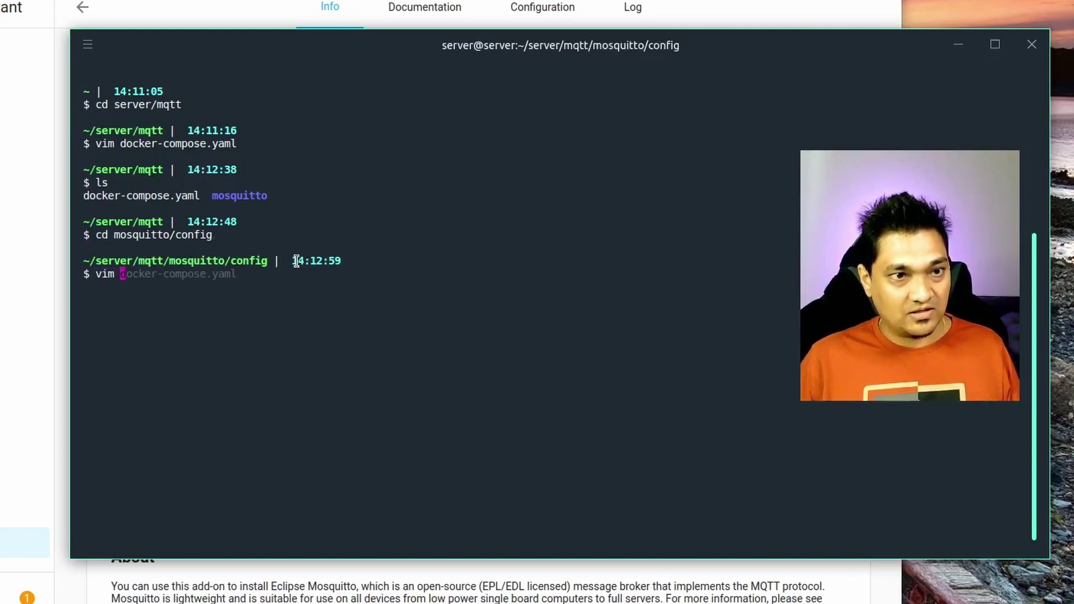
text(mosquitto.conf)
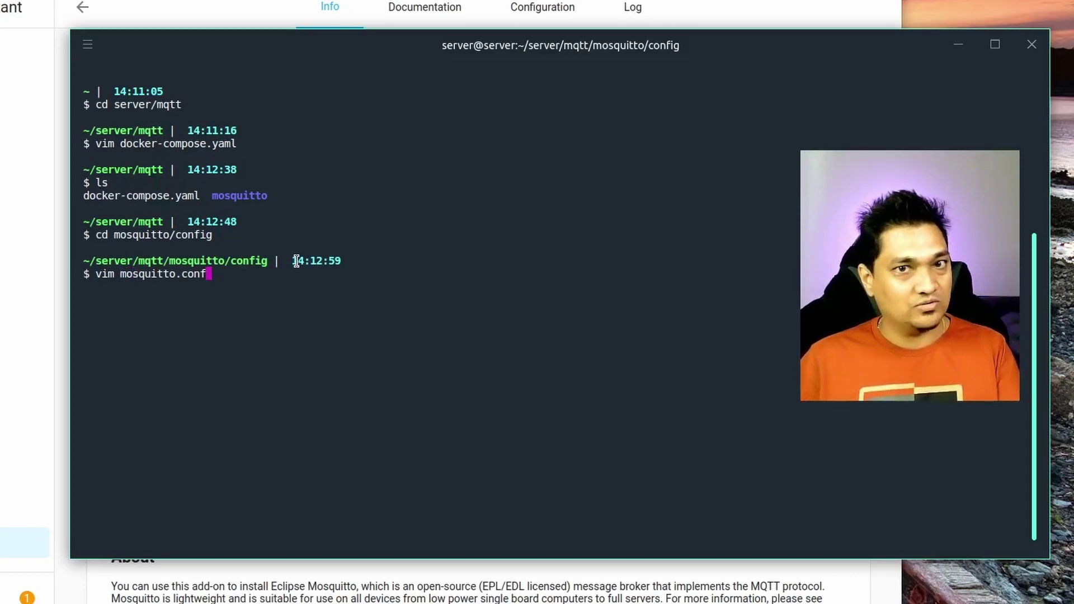
key(Return)
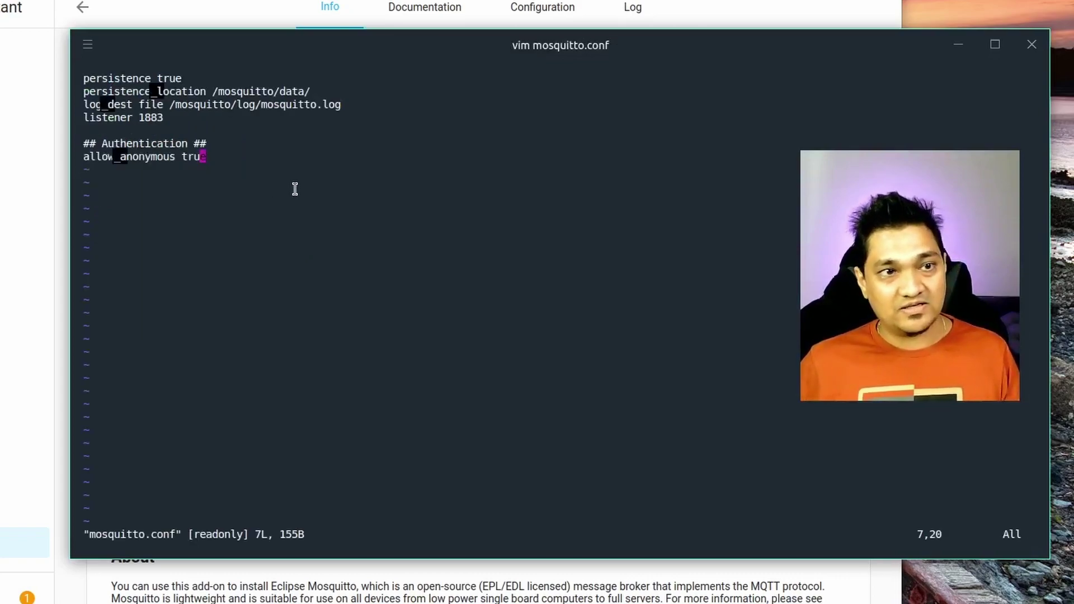
Highlight the persistence, log destination, listener 1883 and authentication lines of mosquitto.conf.
triple_click(103, 75)
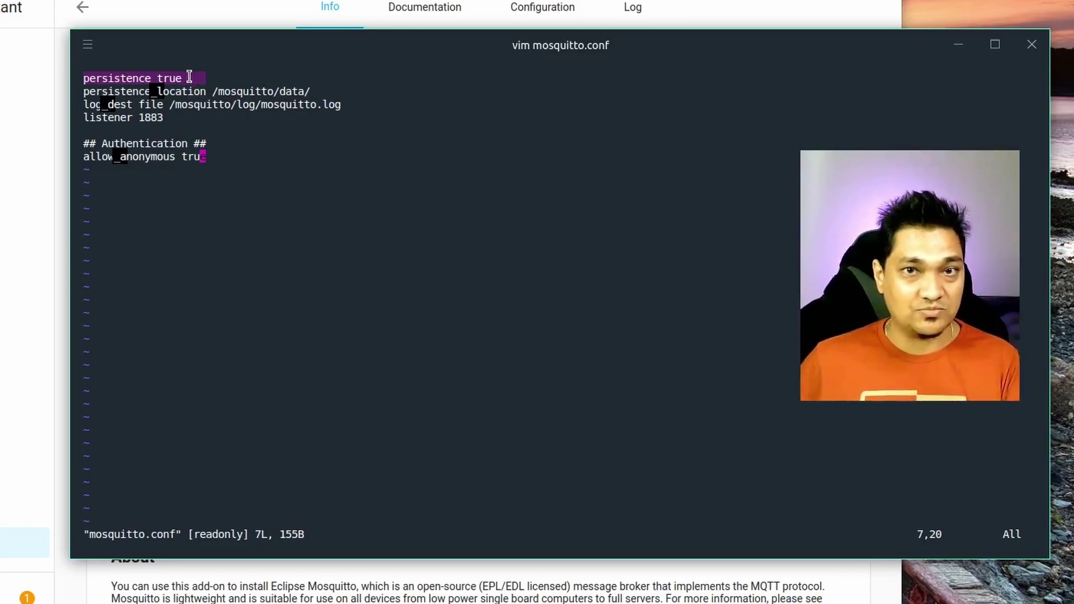
drag(314, 91, 73, 95)
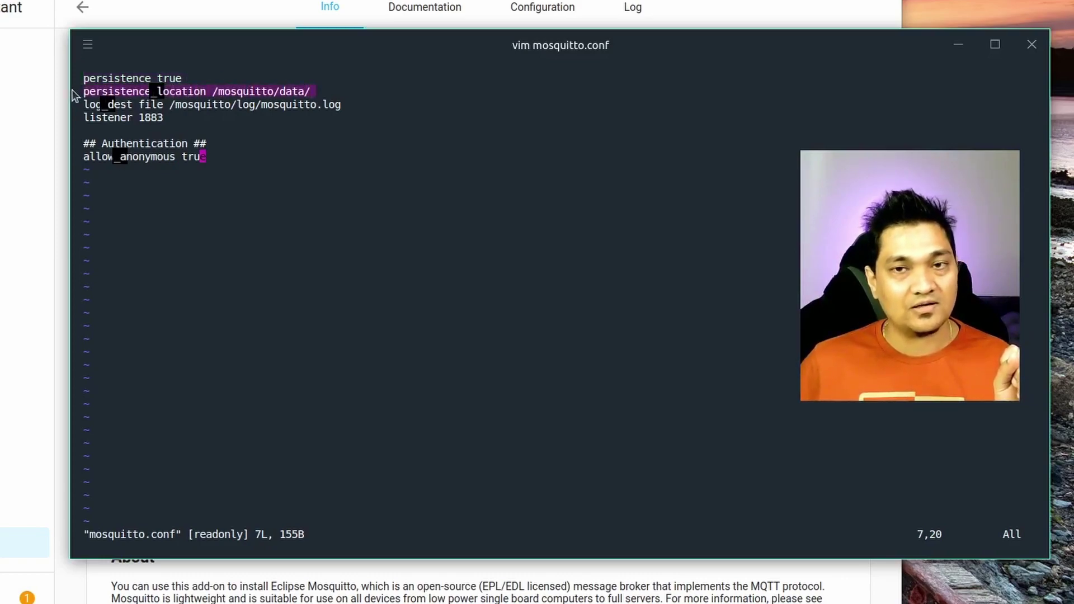
drag(358, 106, 80, 114)
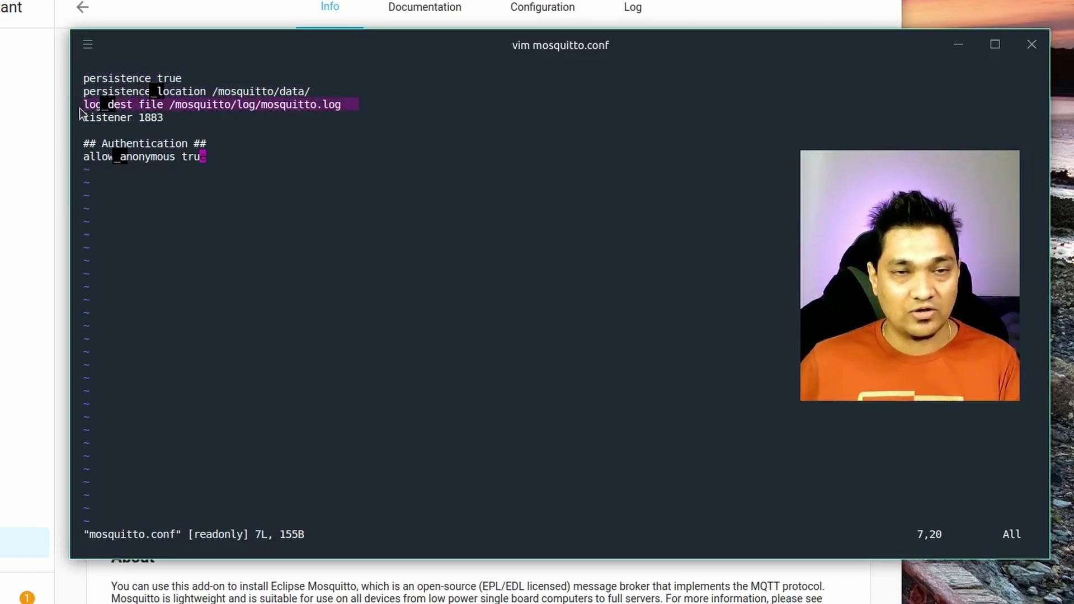
drag(173, 119, 74, 122)
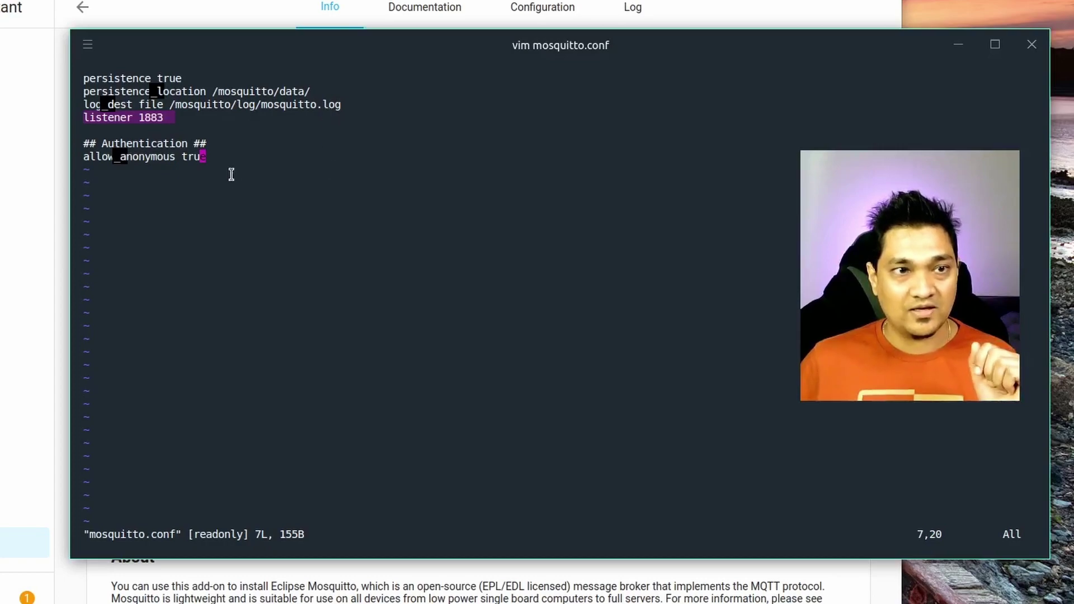
click(229, 151)
drag(230, 152, 80, 147)
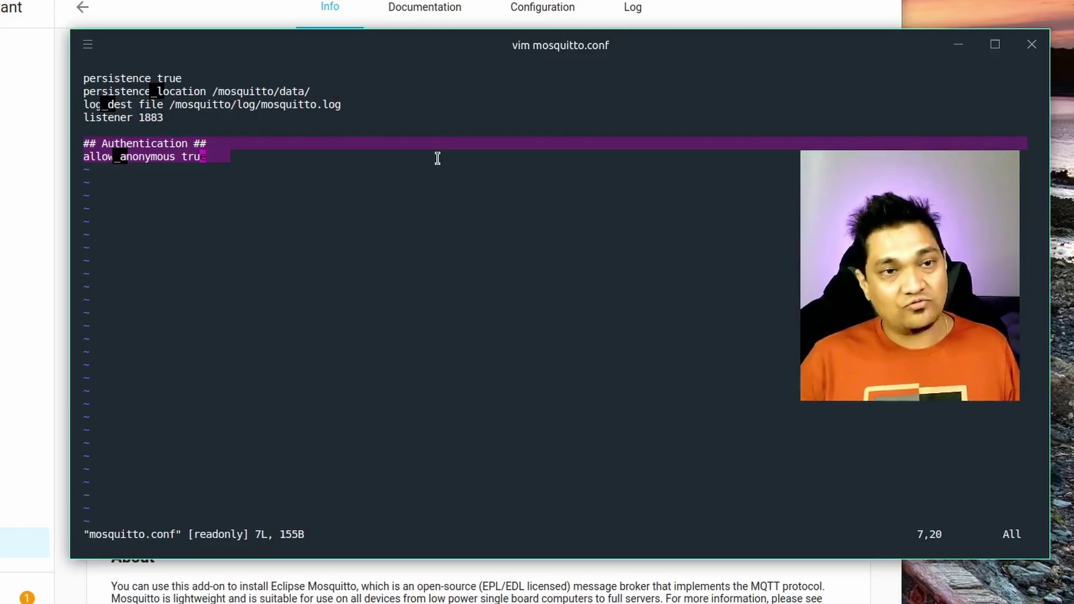
Close mosquitto.conf unchanged with :wq.
key(Escape)
text(:wq)
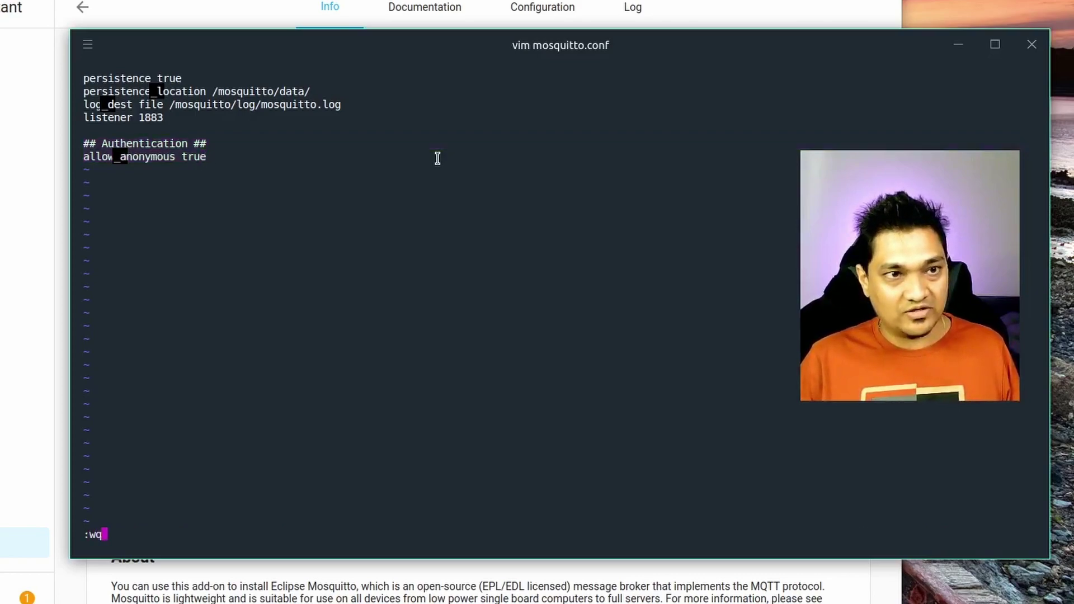
key(Return)
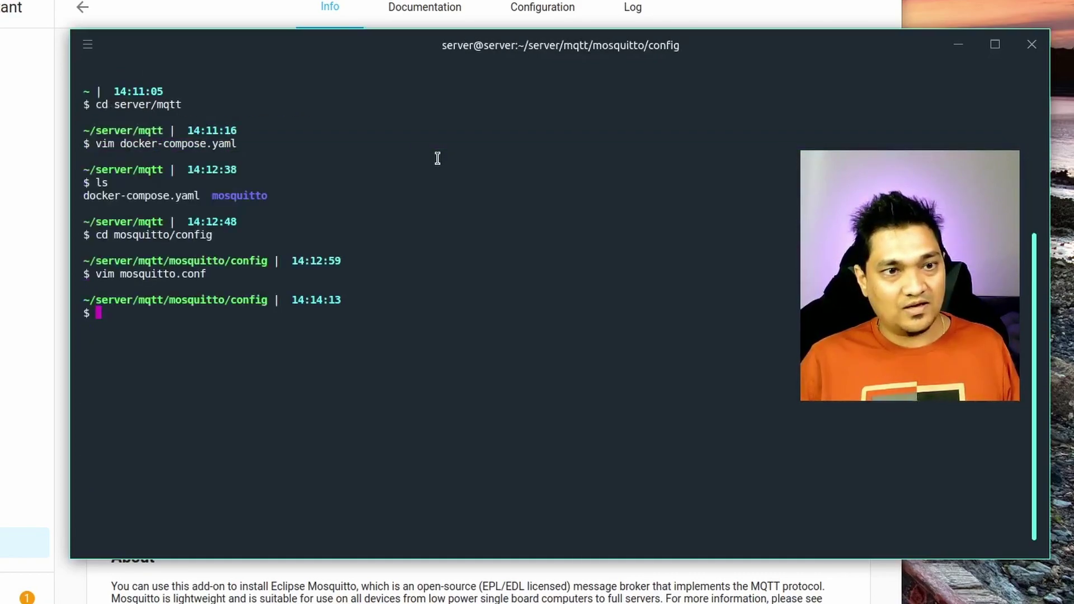
Return to ~/server/mqtt and start the mosquitto container with docker compose up.
text(cd ../.)
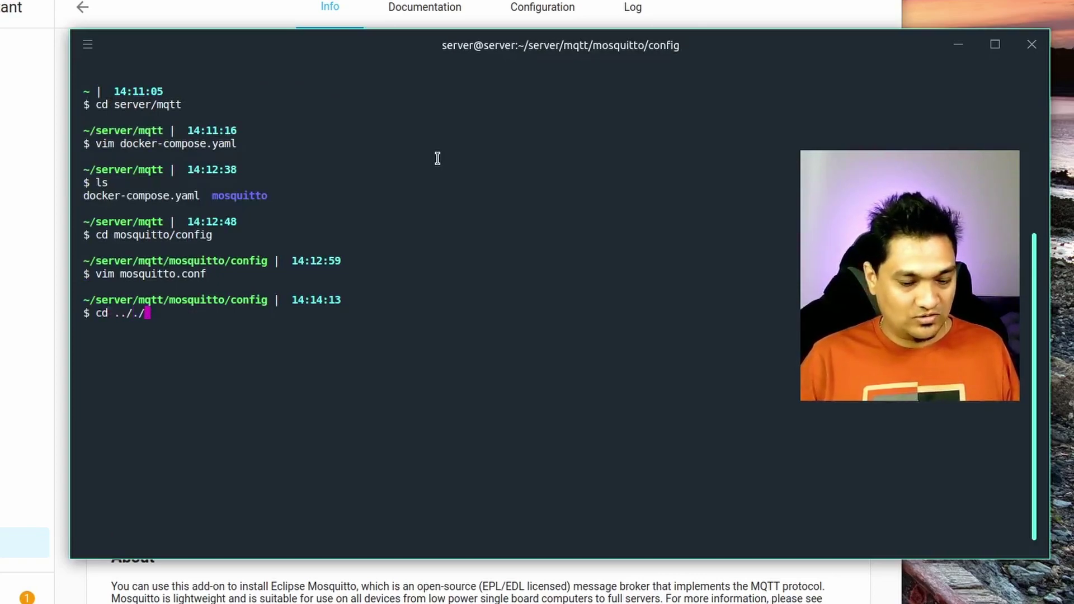
text(./)
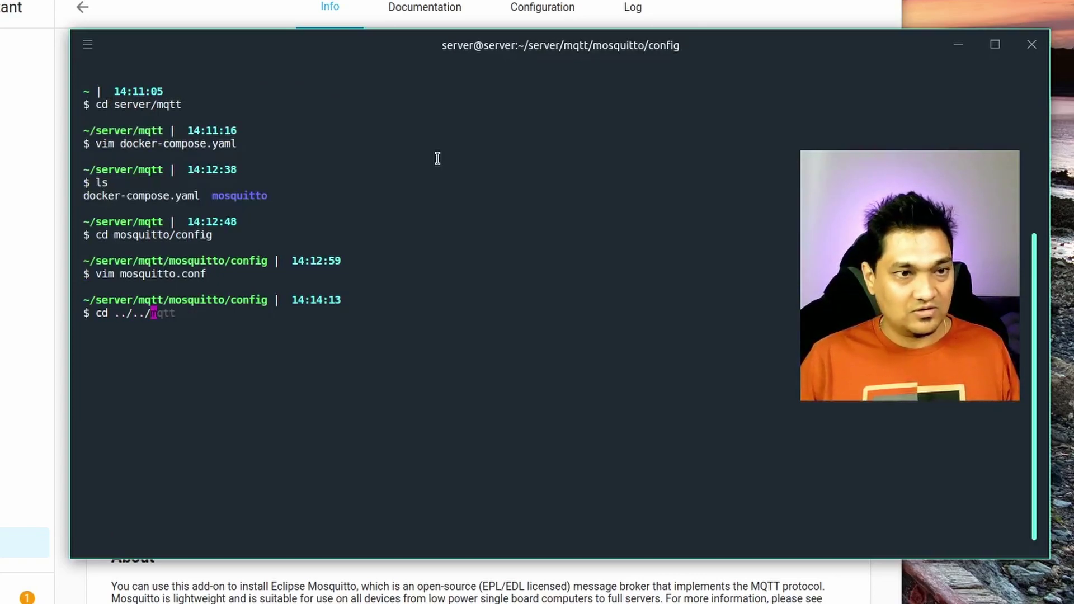
key(Return)
text(ls)
key(Return)
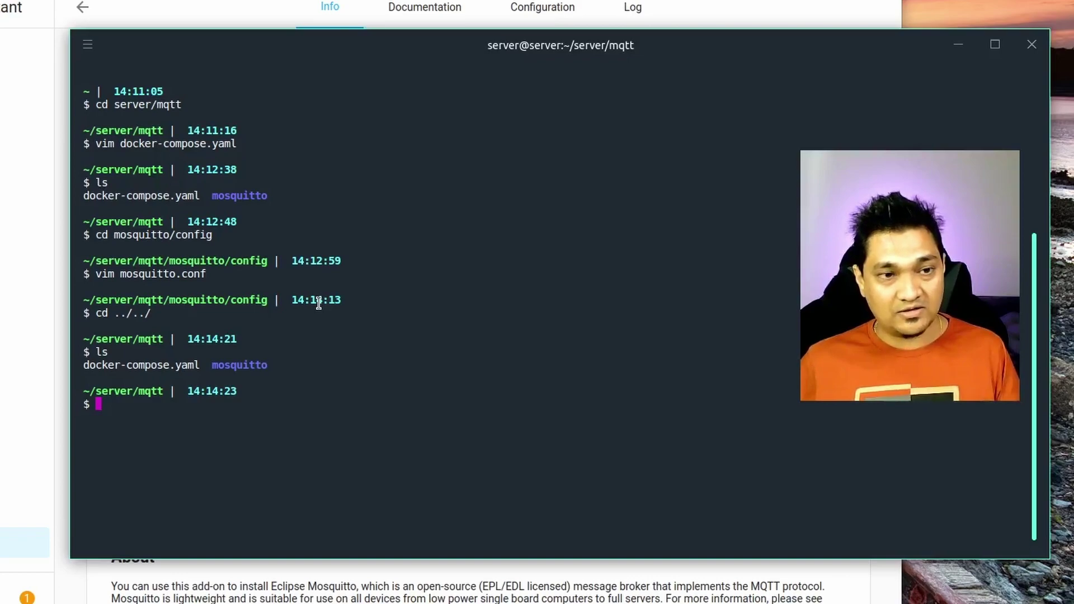
text(docker compose up)
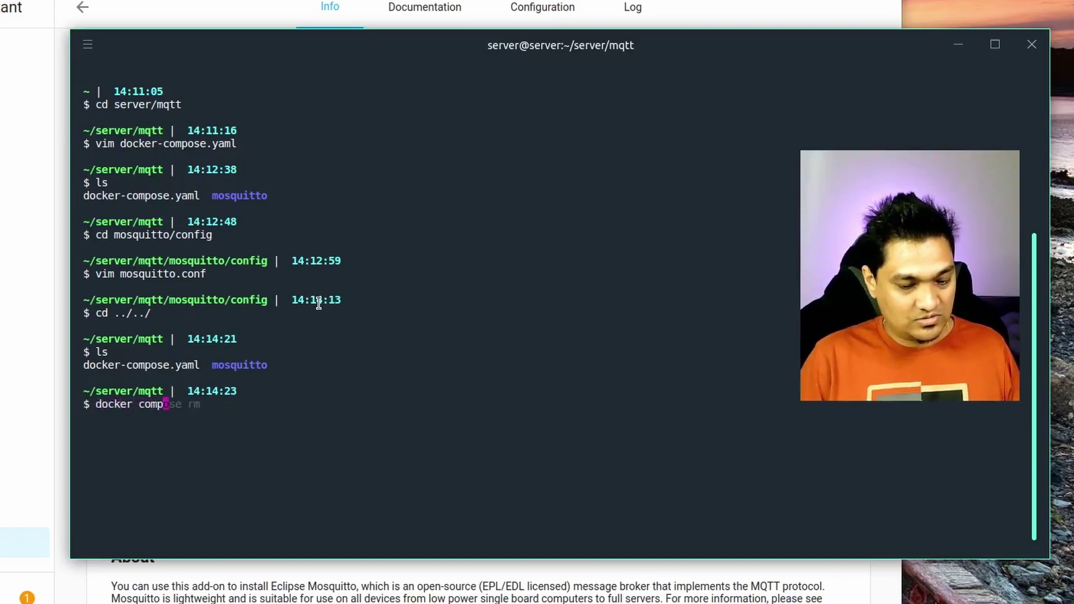
key(Return)
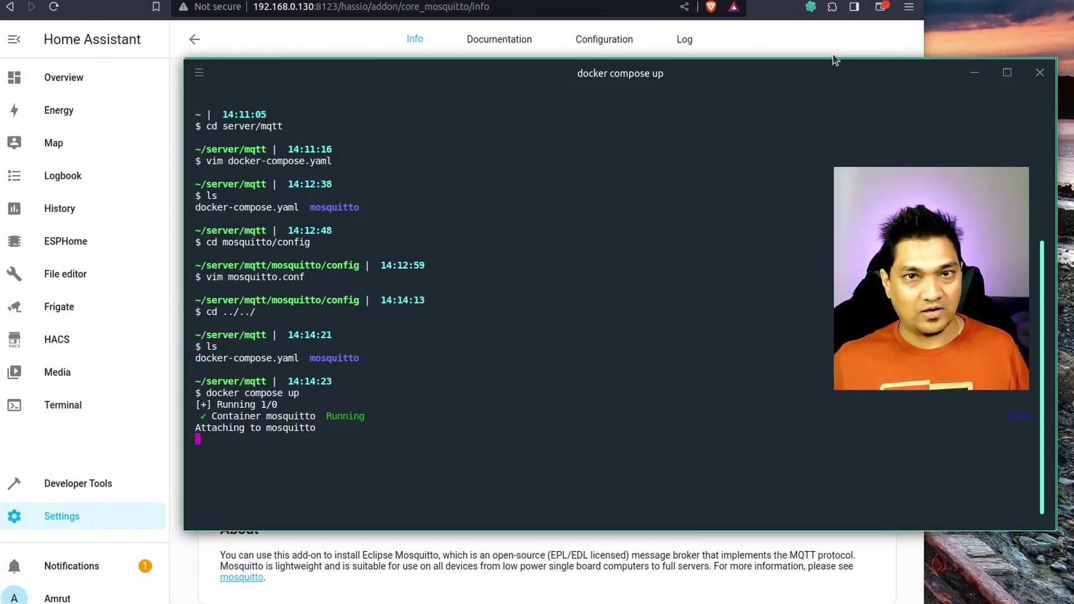
drag(835, 72, 741, 57)
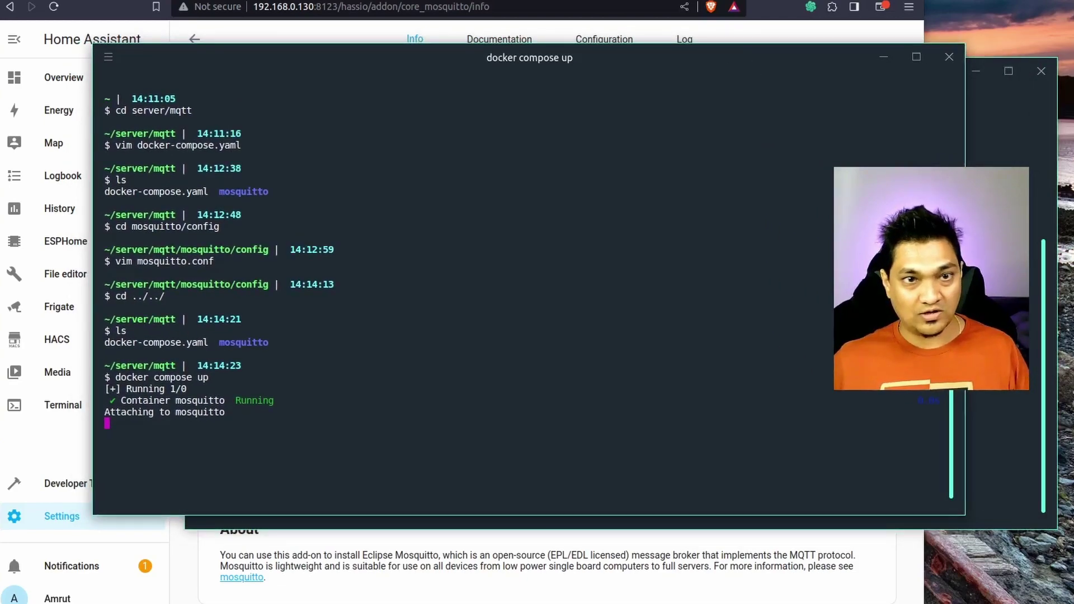
In a second terminal, docker exec into the mosquitto container's /bin/sh shell.
key(ctrl+alt+t)
drag(536, 75, 669, 107)
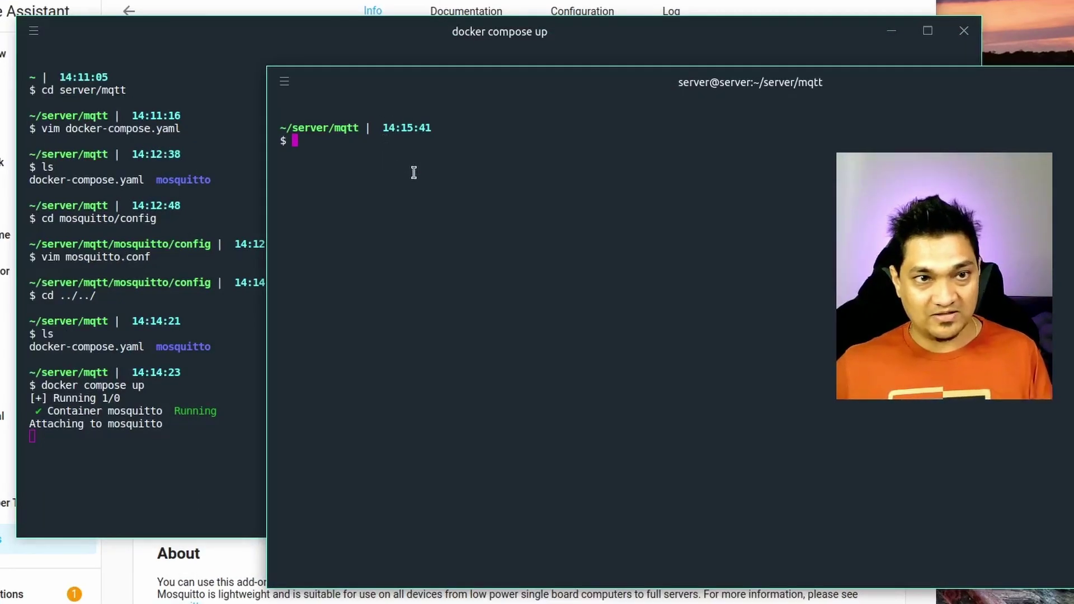
text(ls)
key(Return)
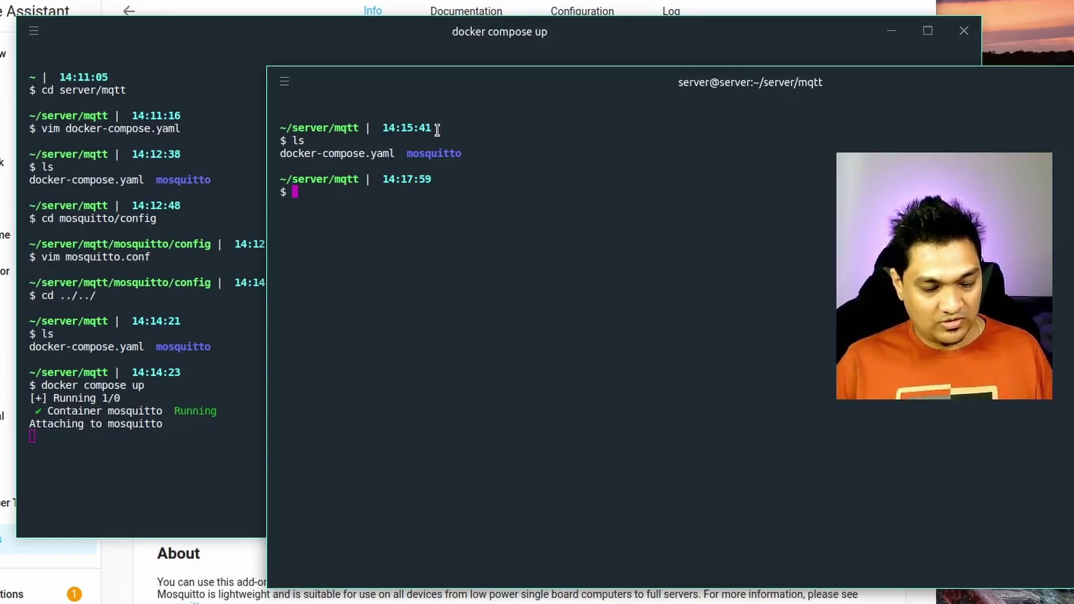
text(do)
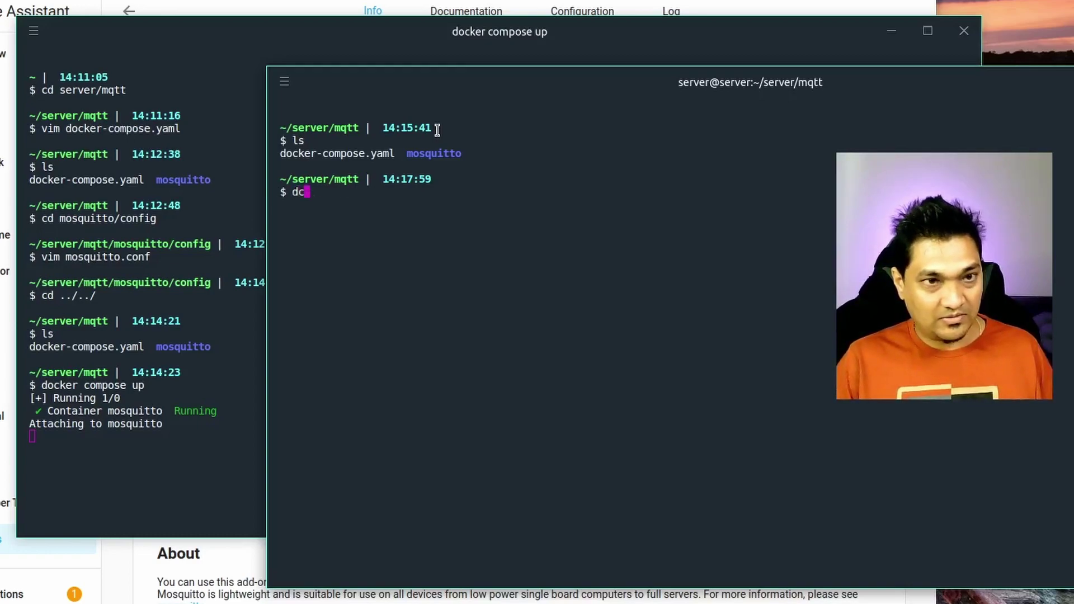
key(Right)
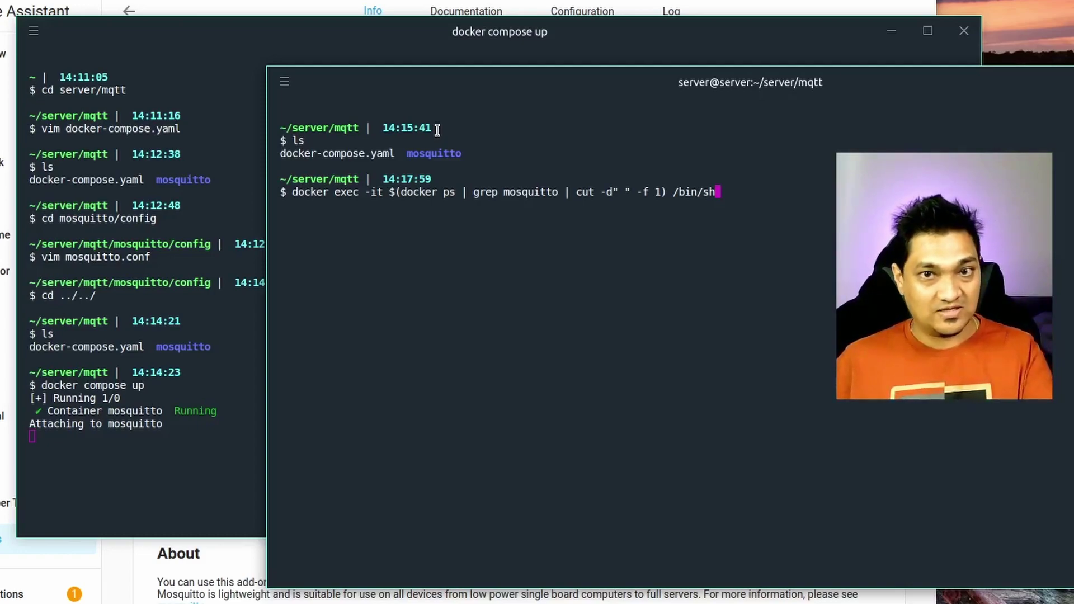
drag(483, 82, 397, 62)
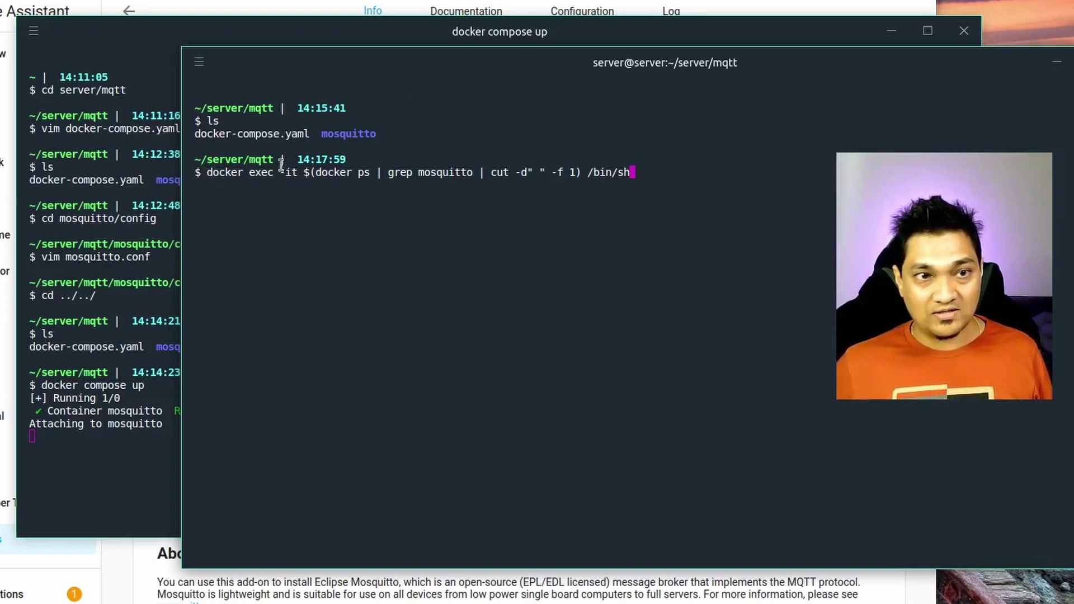
key(Return)
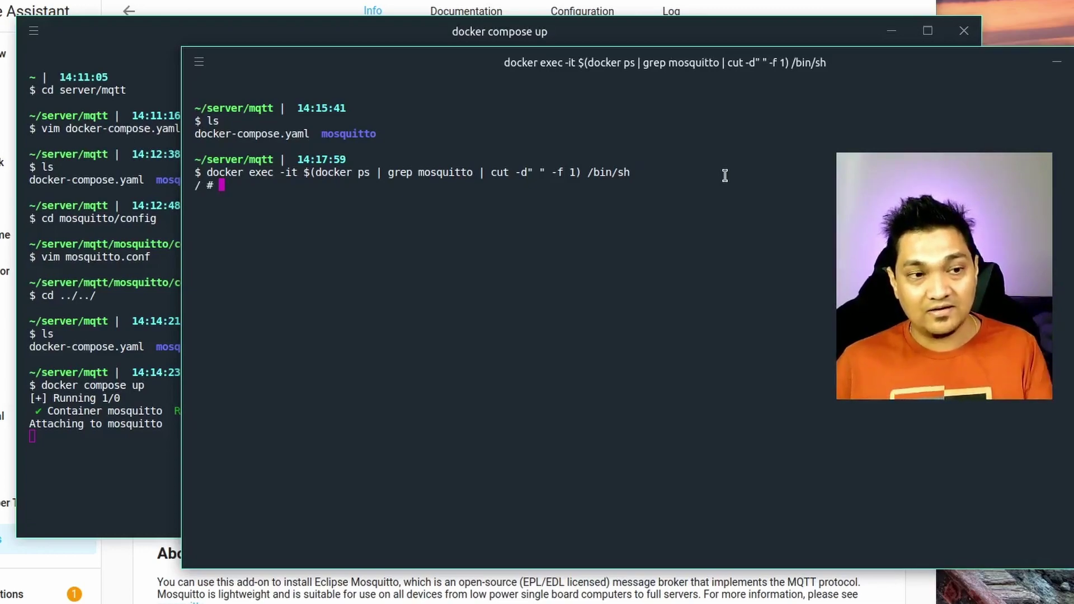
Compose a mosquitto_passwd -c command for /mosquitto/config/password.txt with user mqttuser.
key(Return)
key(Return)
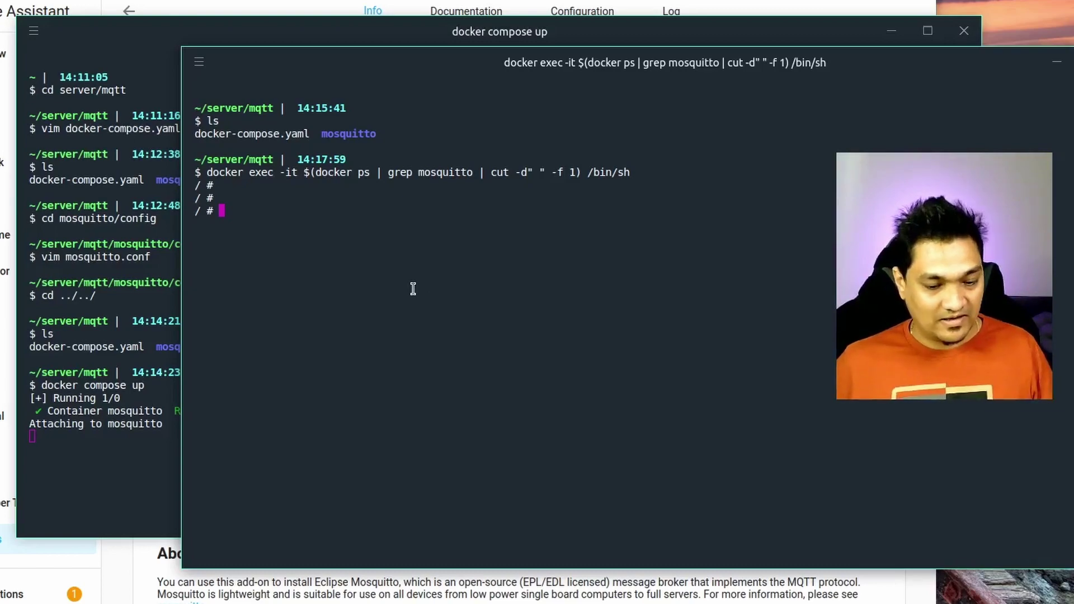
text(mo)
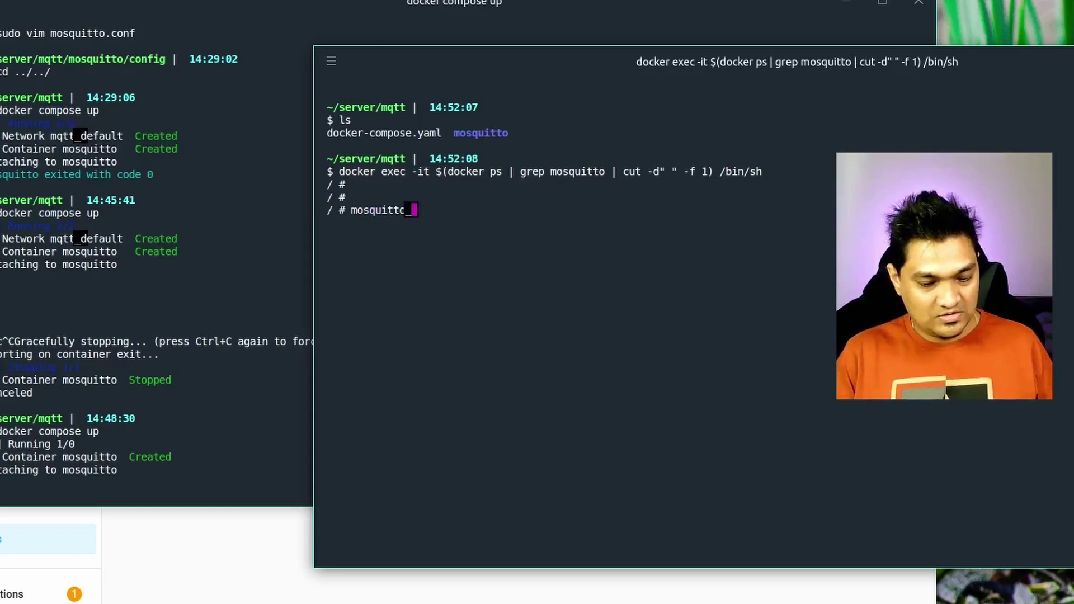
text(_passwd -c)
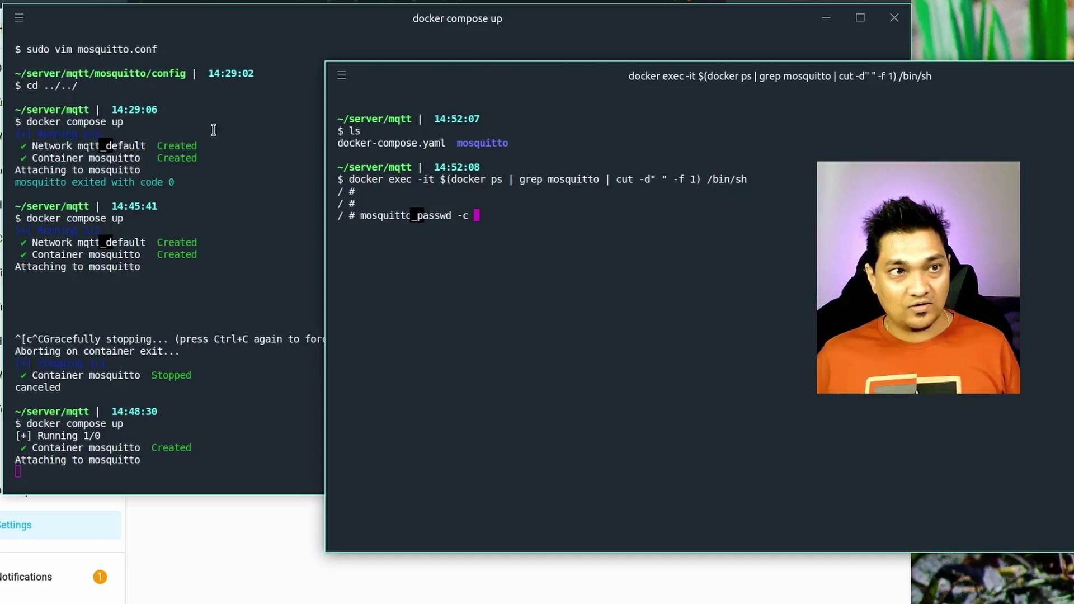
click(94, 73)
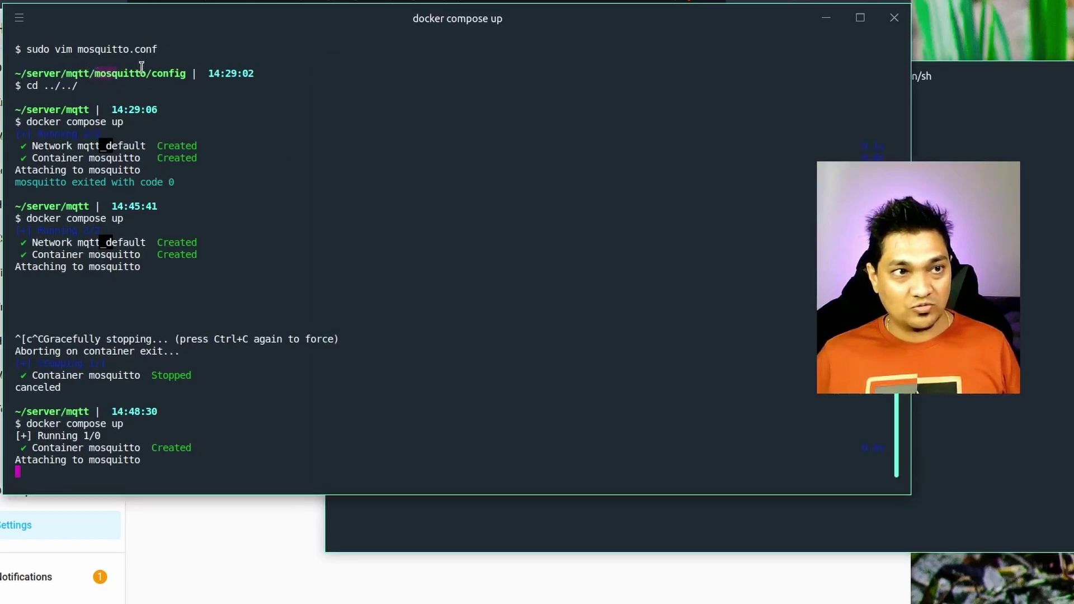
double_click(90, 73)
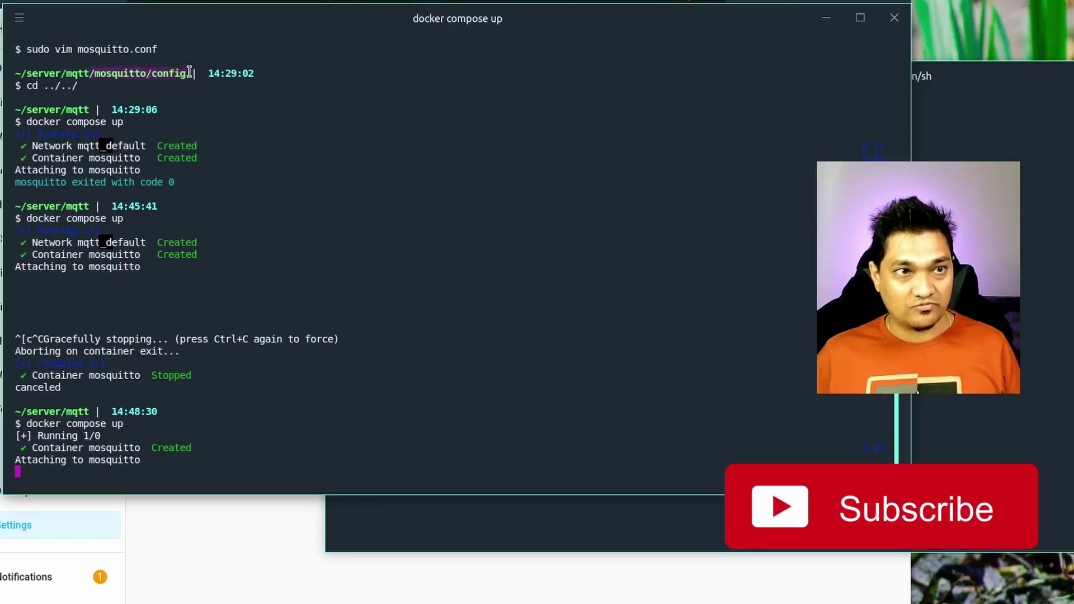
key(alt+Tab)
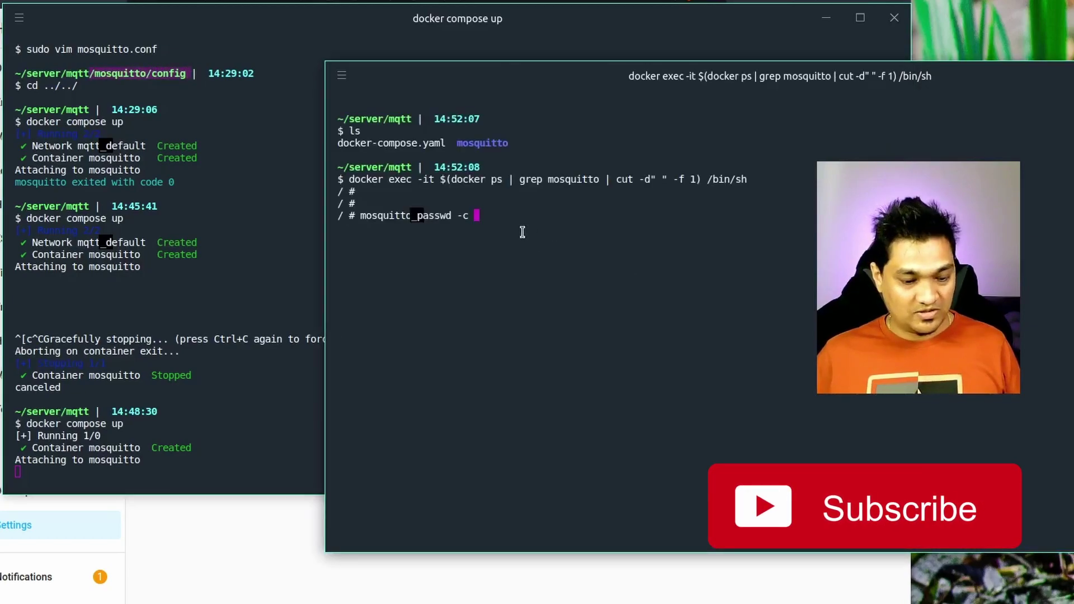
middle_click(522, 232)
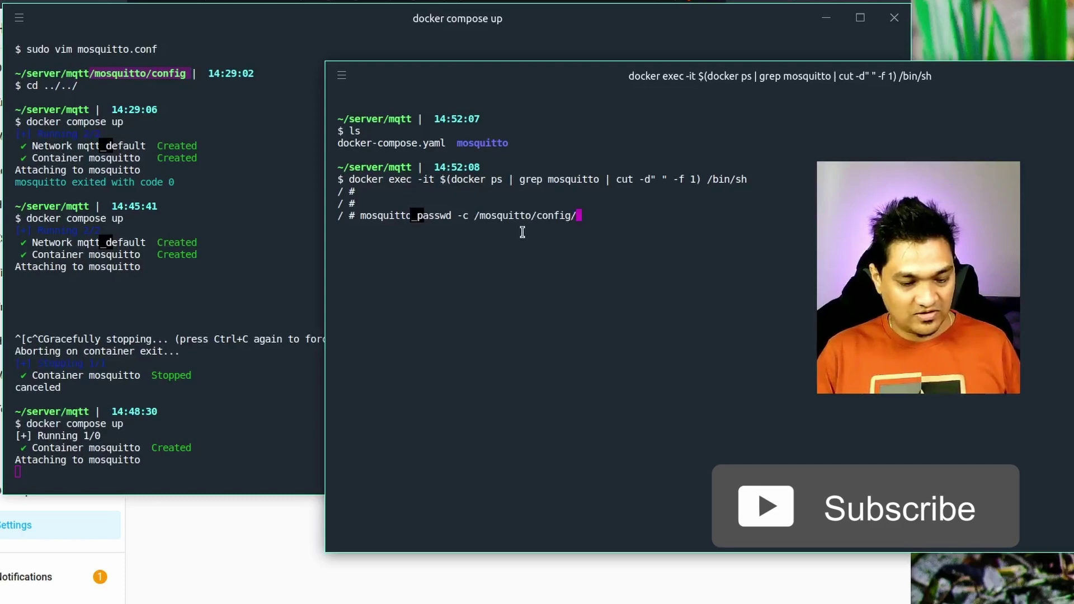
key(BackSpace)
text(/password.)
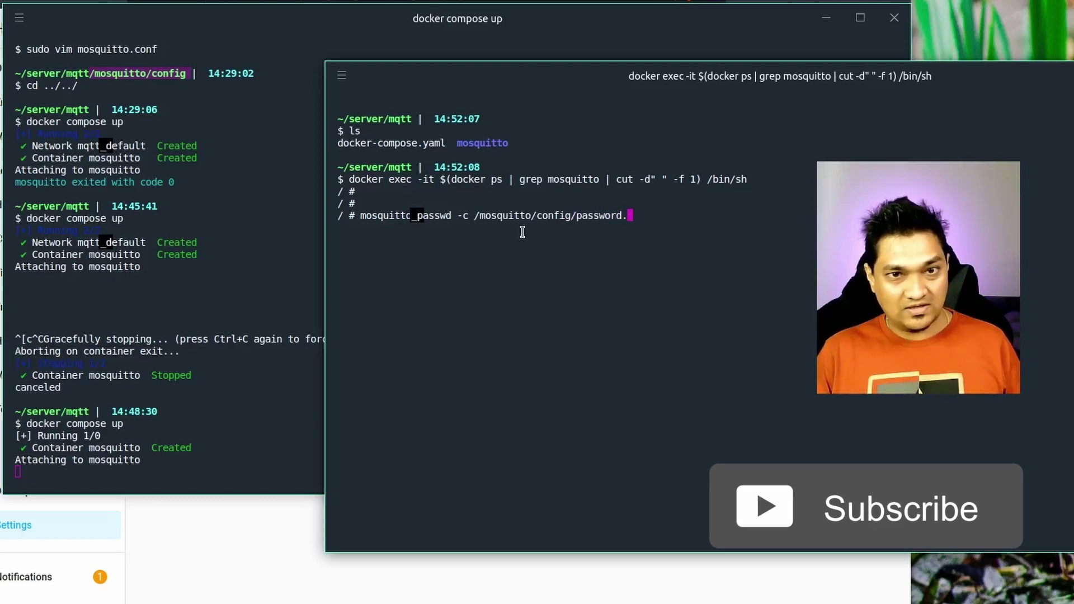
text(tctxt)
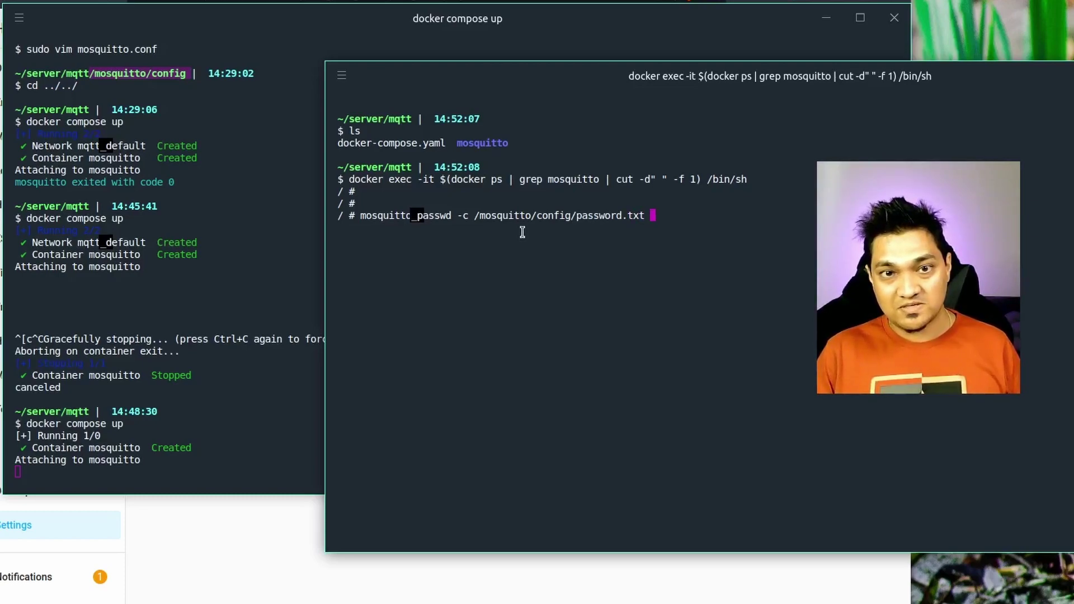
text( m)
text(qttuser)
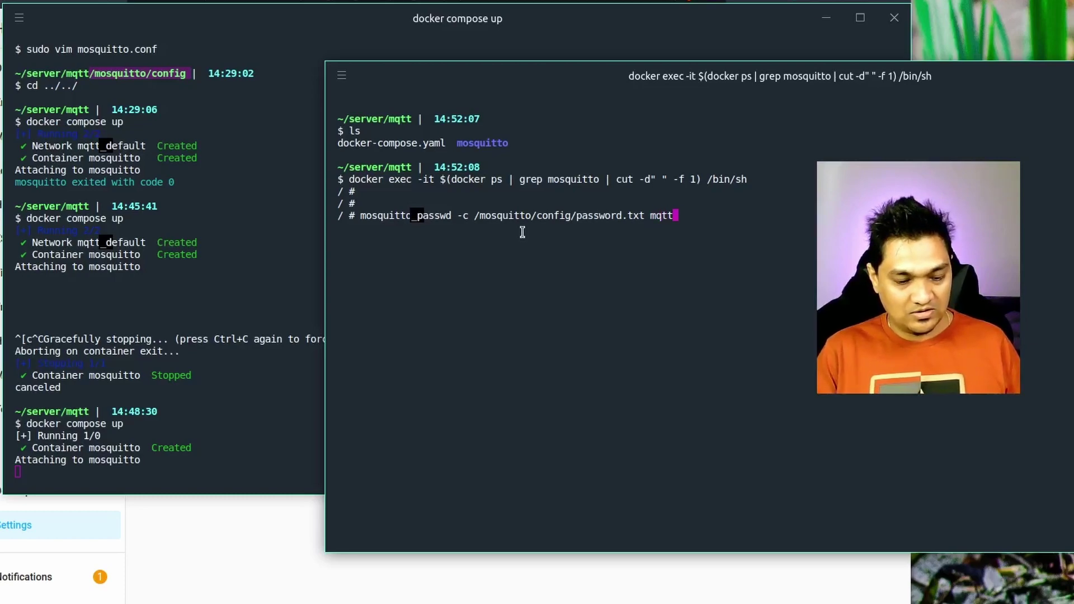
Run it and enter the new user's password twice.
key(Return)
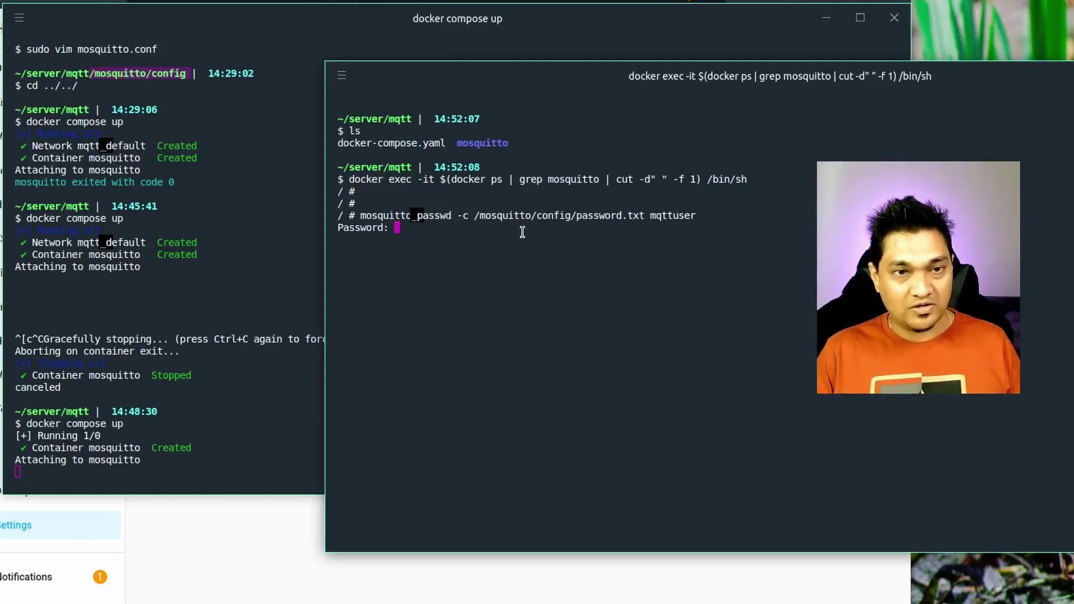
key(Return)
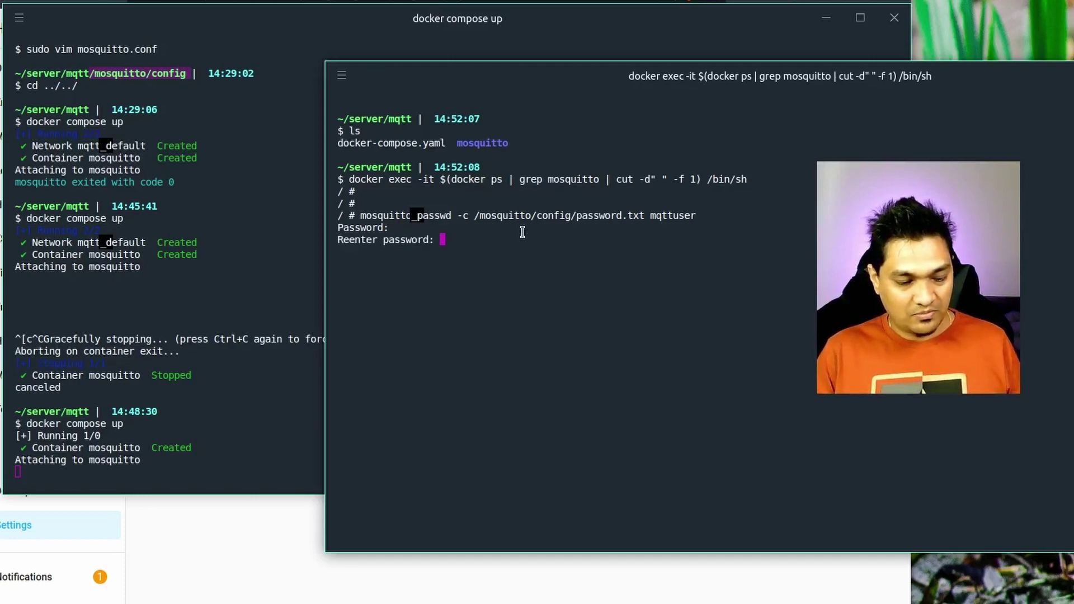
key(Return)
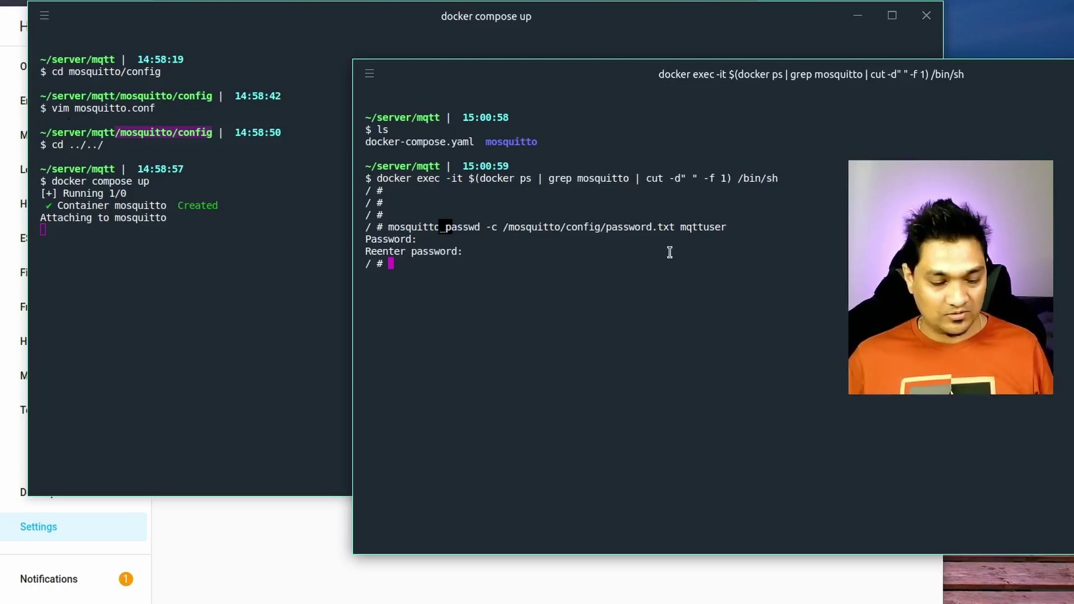
Exit the container shell, stop the broker, and remove it with docker compose down.
text(exit)
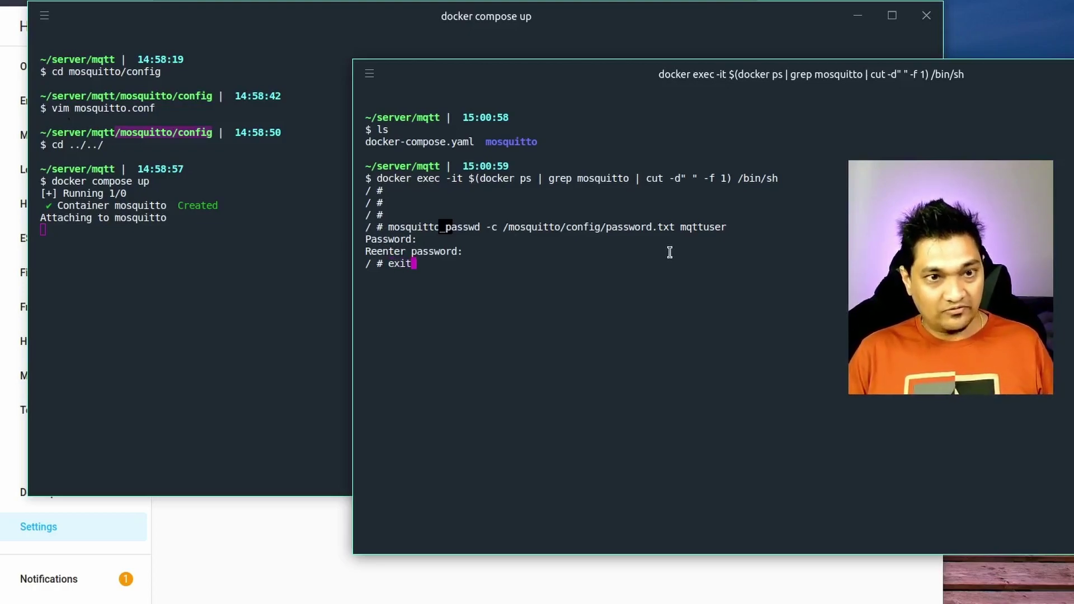
key(Return)
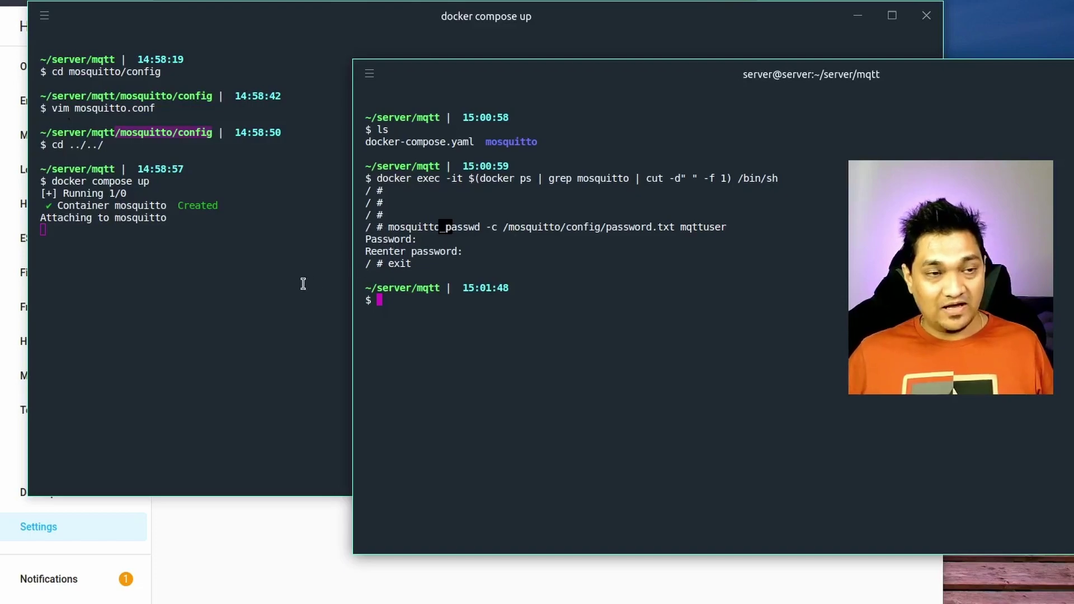
click(283, 287)
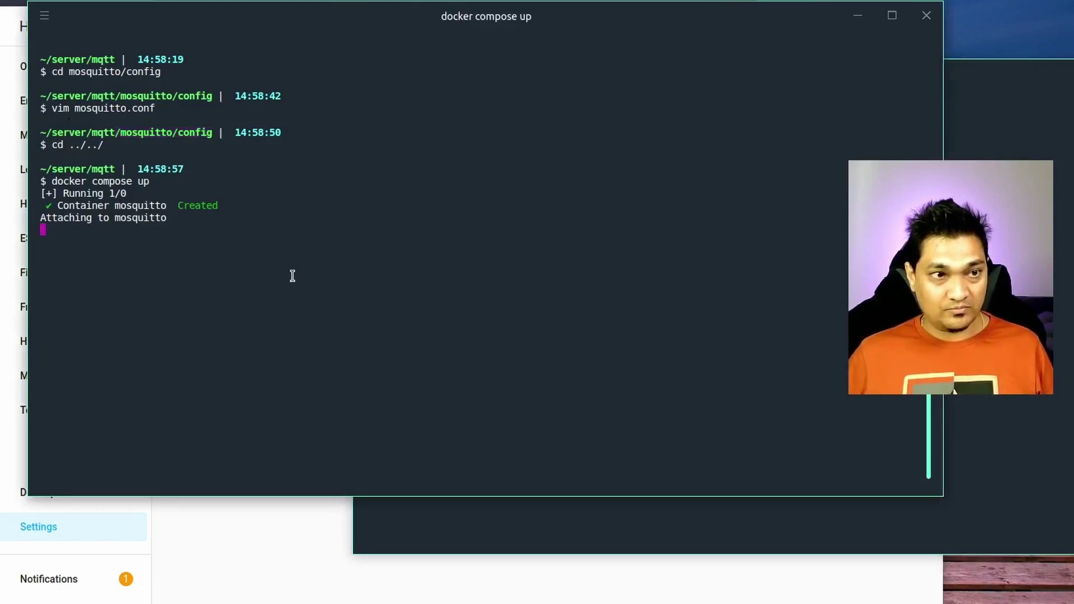
key(ctrl+c)
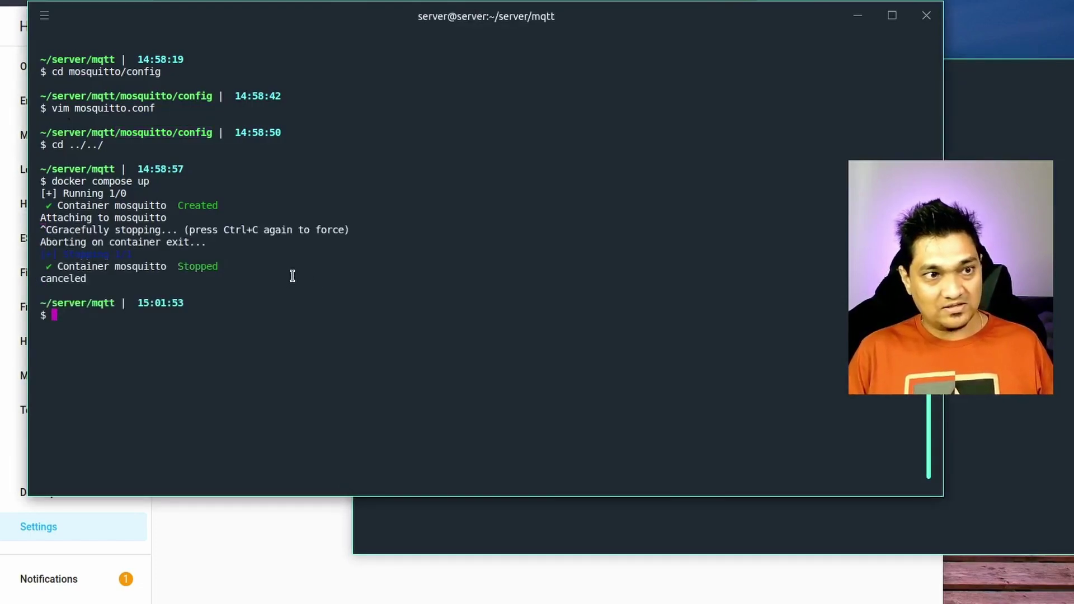
text(dowcker compose down)
key(Return)
text(docker compose down)
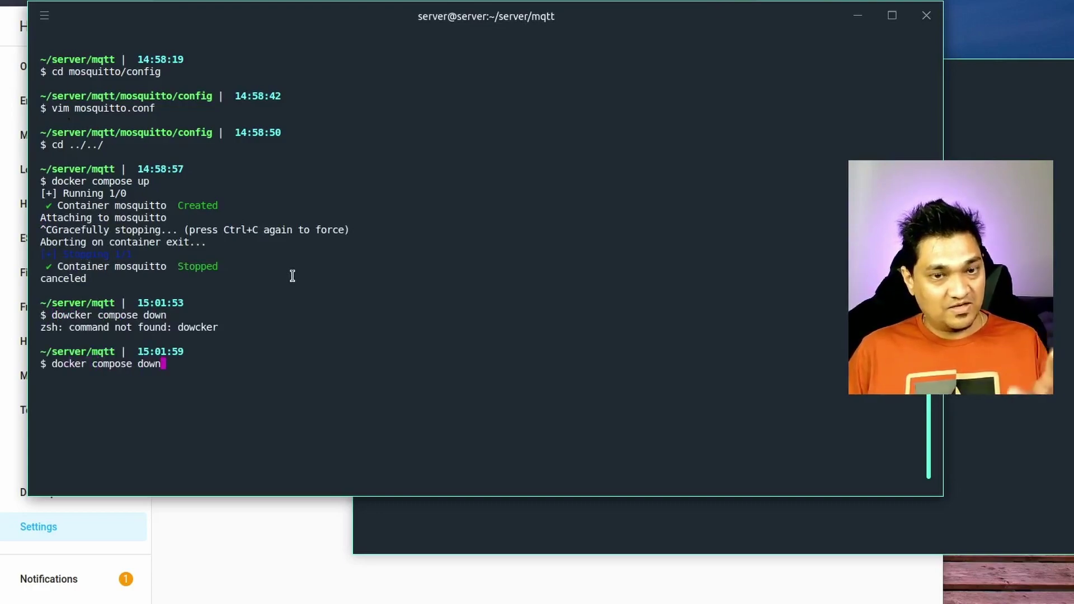
key(Return)
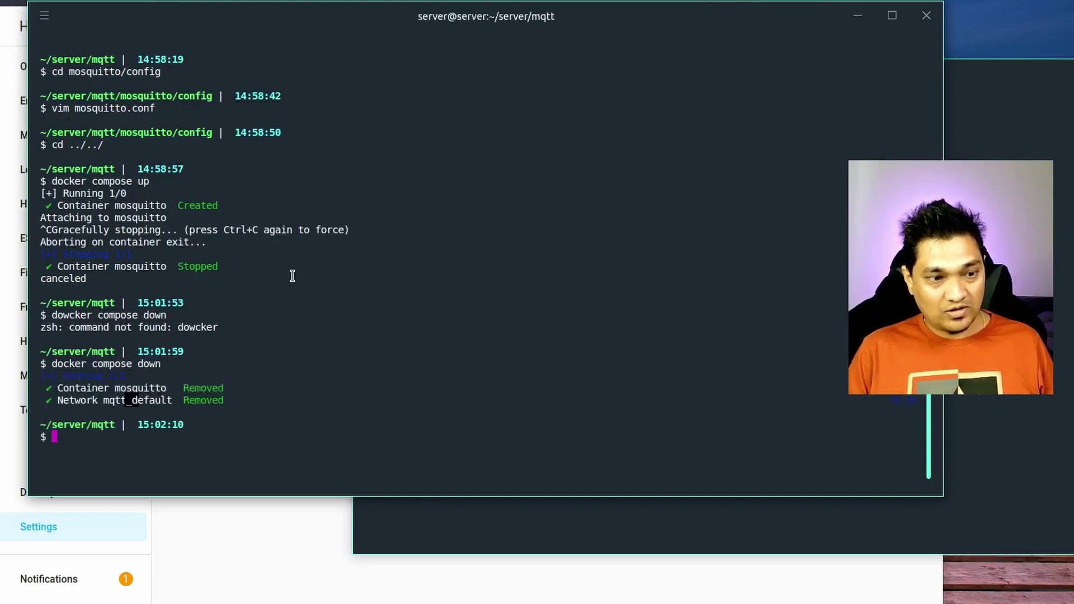
List mosquitto/config to confirm password.txt sits beside mosquitto.conf.
text(cd )
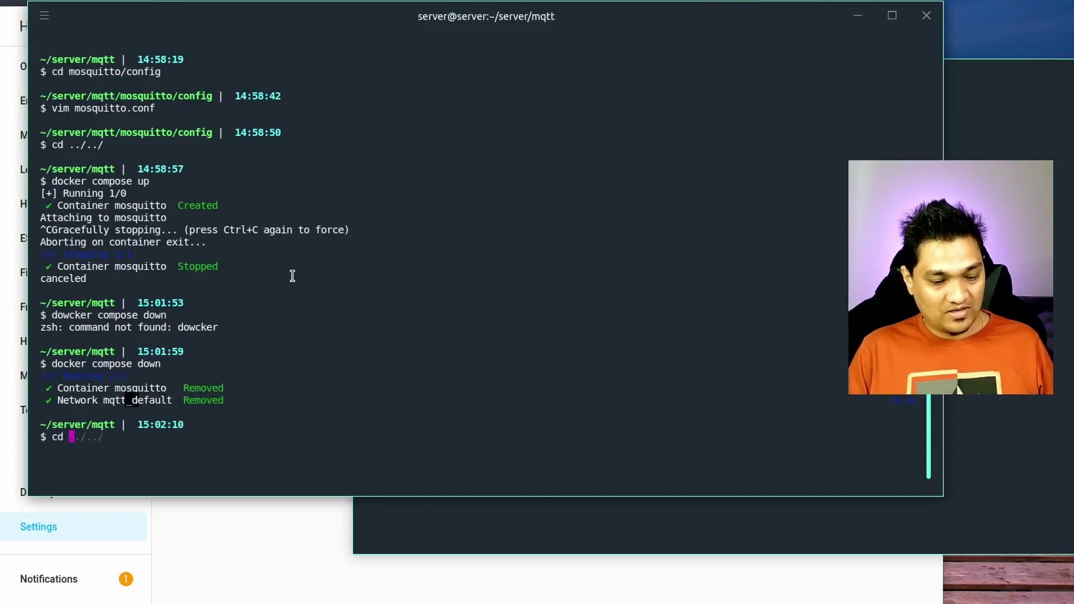
text(mosquitto/)
key(Right)
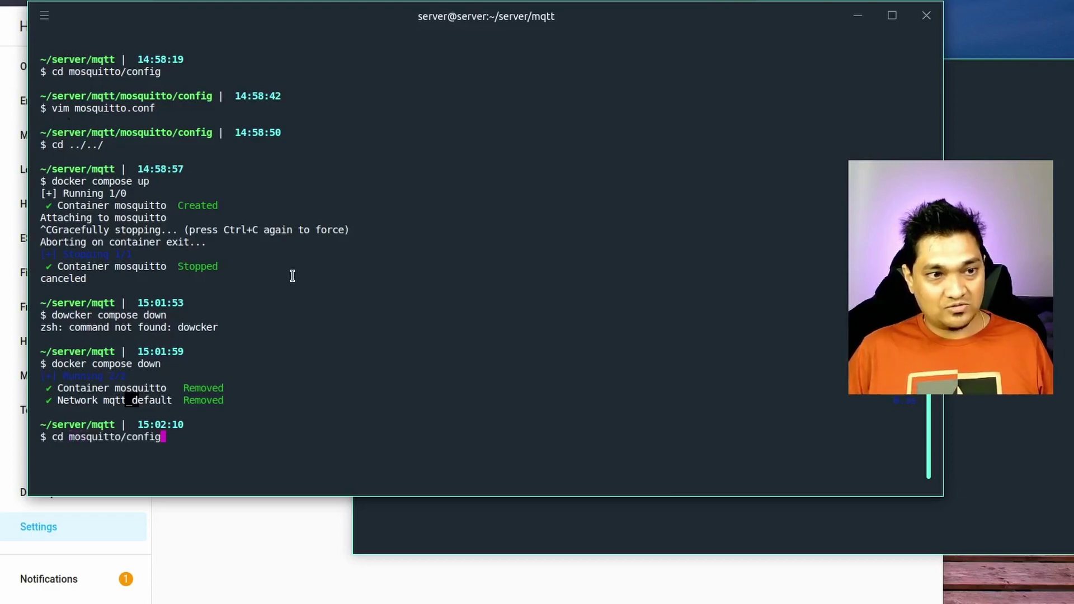
key(Return)
text(ls)
key(Return)
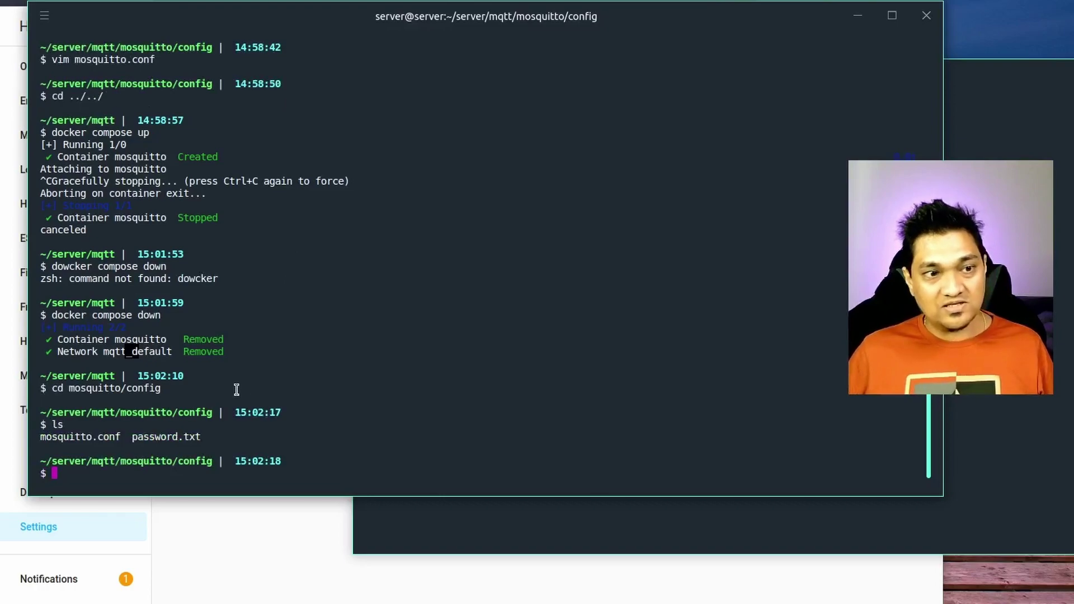
double_click(172, 437)
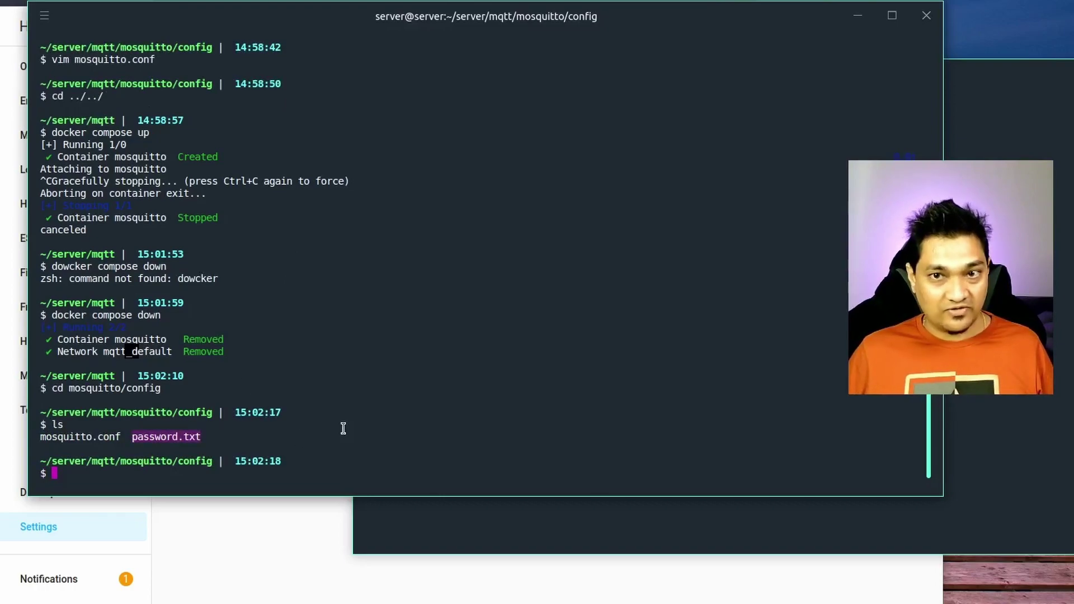
text(sudo vim mosquitto.conf)
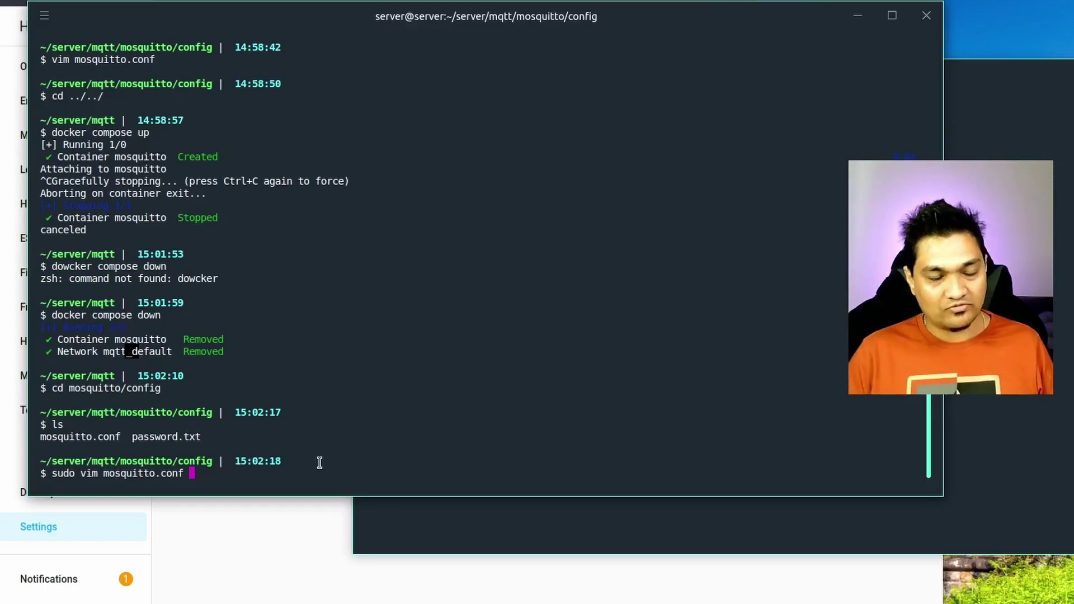
Open mosquitto.conf with sudo vim and change allow_anonymous from true to false.
key(Return)
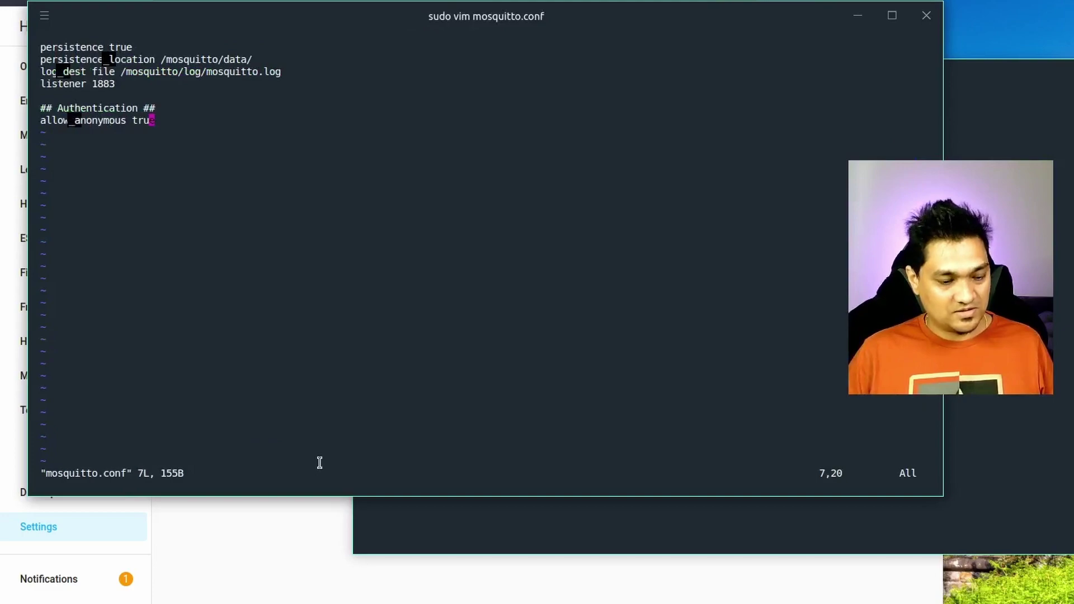
key(Left)
key(Left)
key(Left)
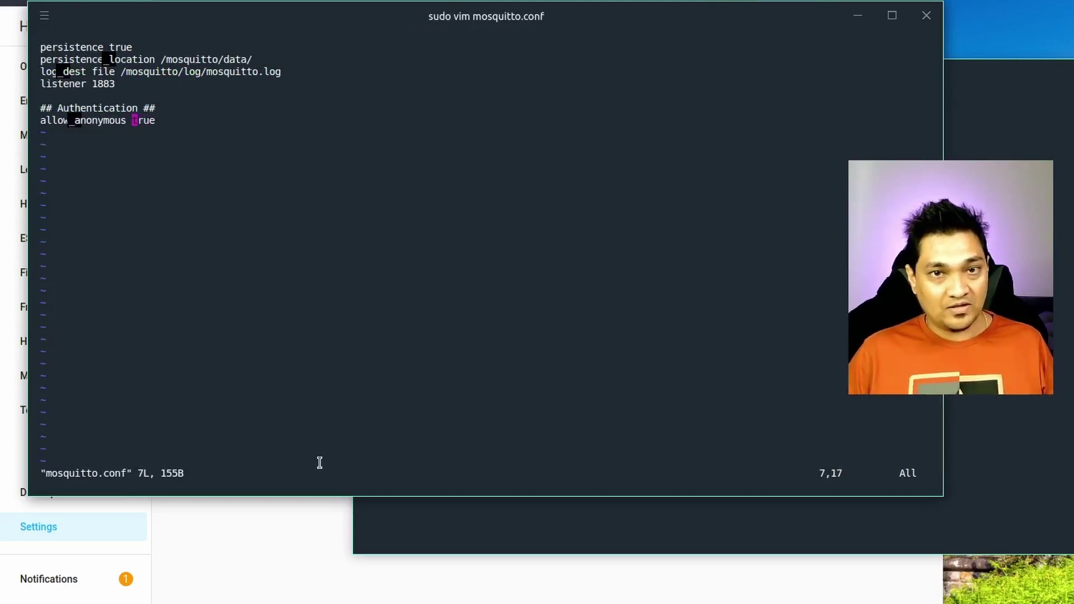
key(x)
key(x)
key(x)
key(x)
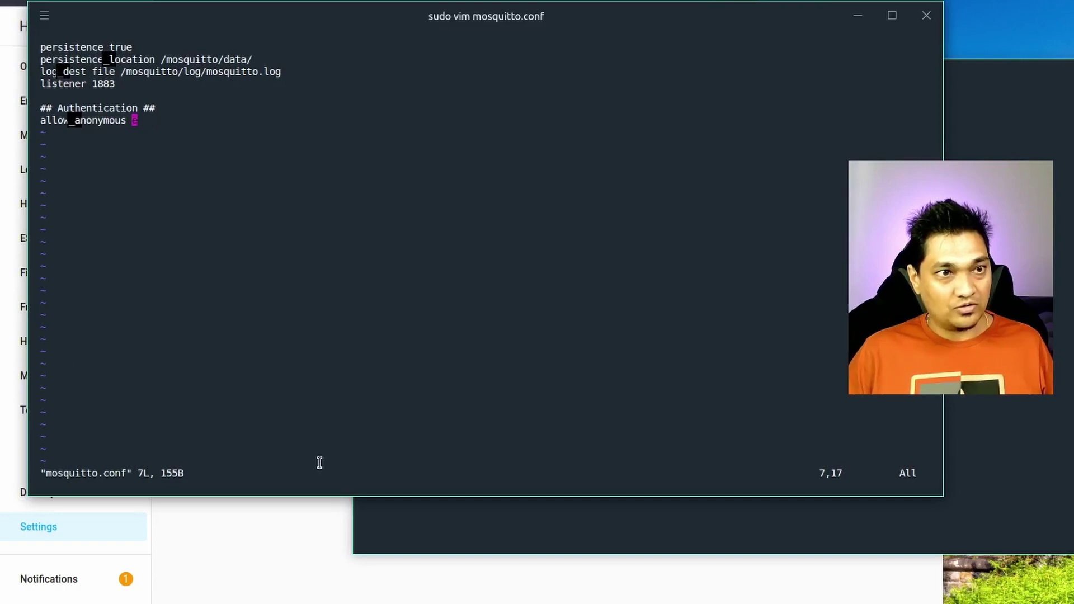
key(i)
key(Right)
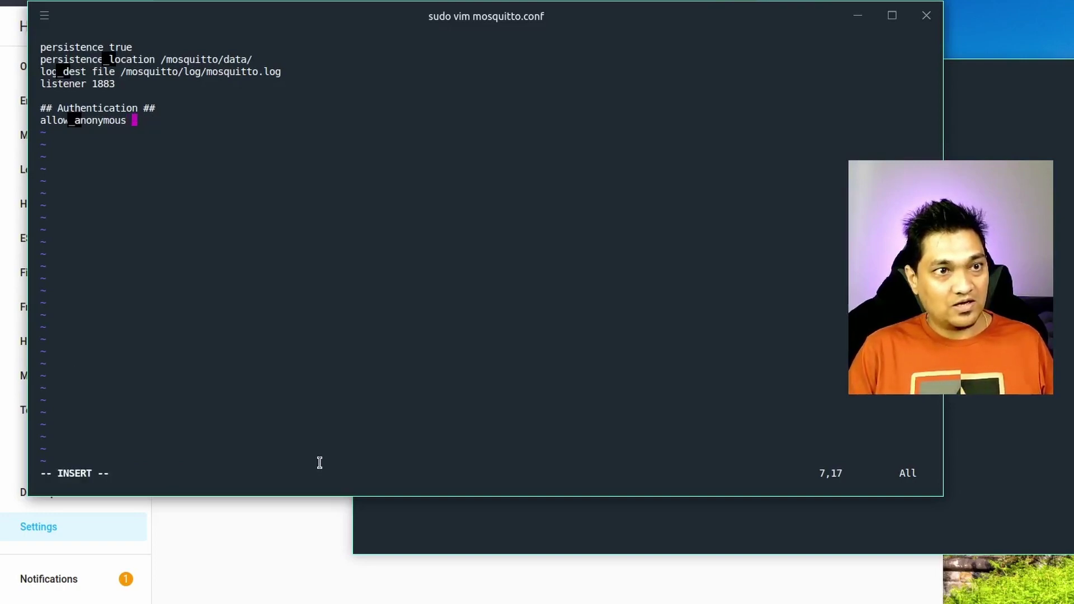
text(false)
Add password_file /mosquitto/config/password.txt below it and save with :wq.
key(Return)
text(password_)
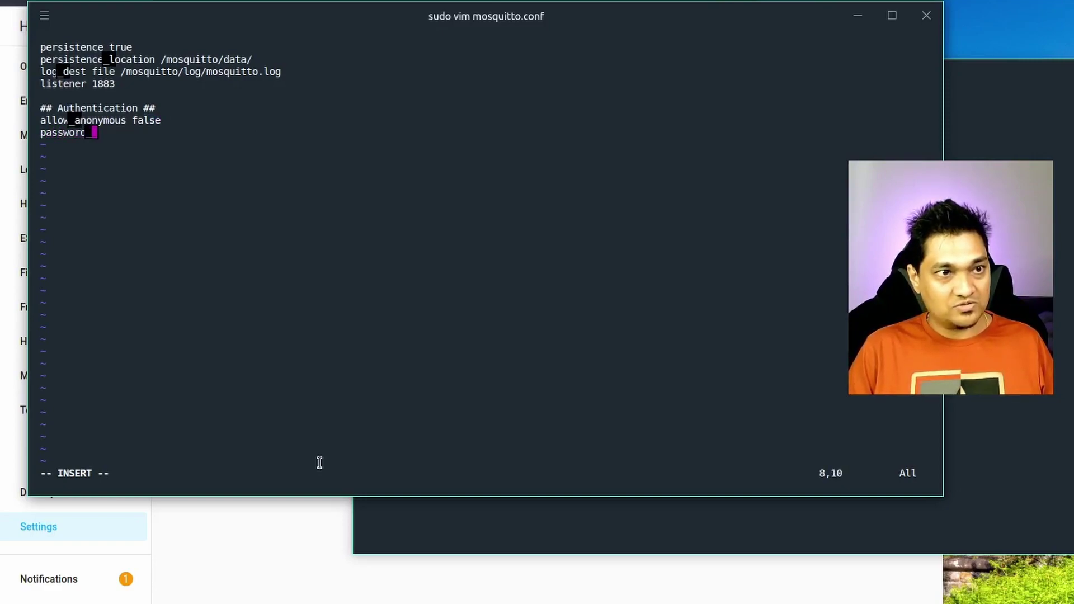
text(file )
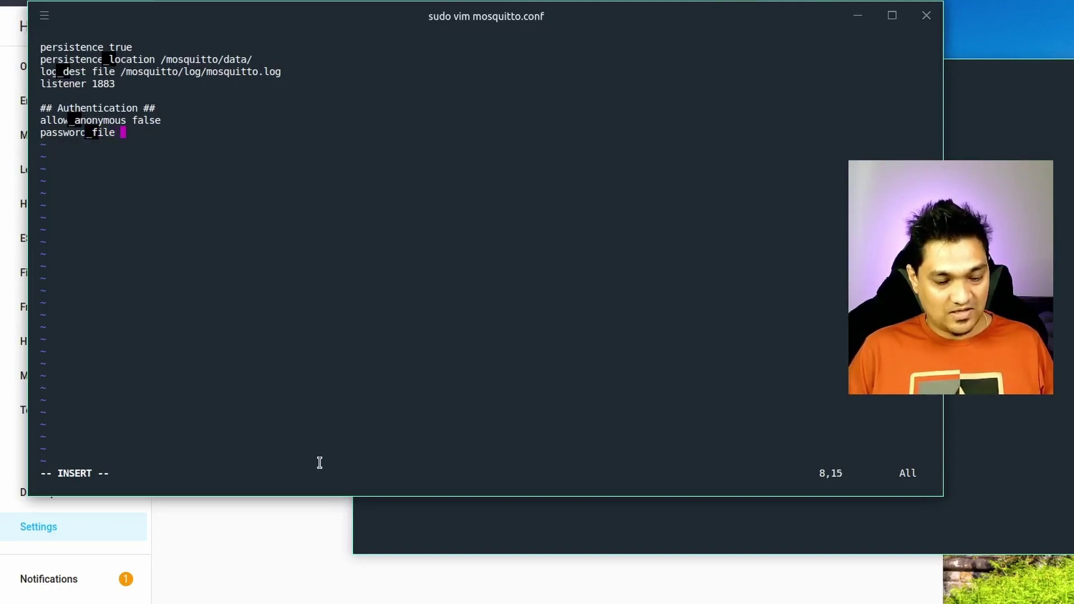
text(password.txt)
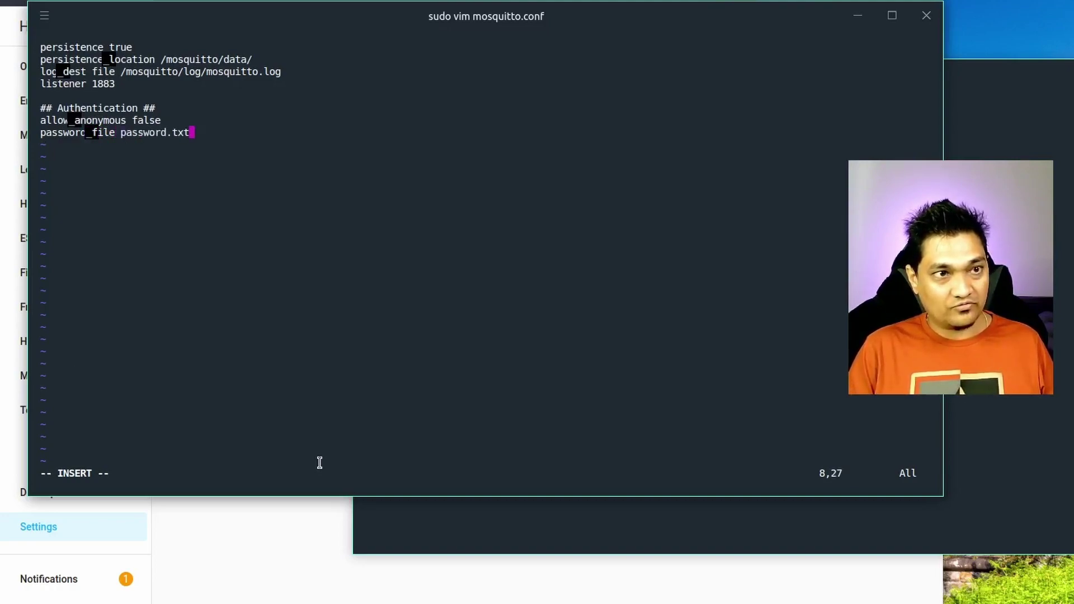
key(BackSpace)
key(BackSpace)
key(BackSpace)
key(BackSpace)
key(BackSpace)
key(BackSpace)
key(BackSpace)
key(BackSpace)
key(BackSpace)
key(BackSpace)
key(BackSpace)
key(BackSpace)
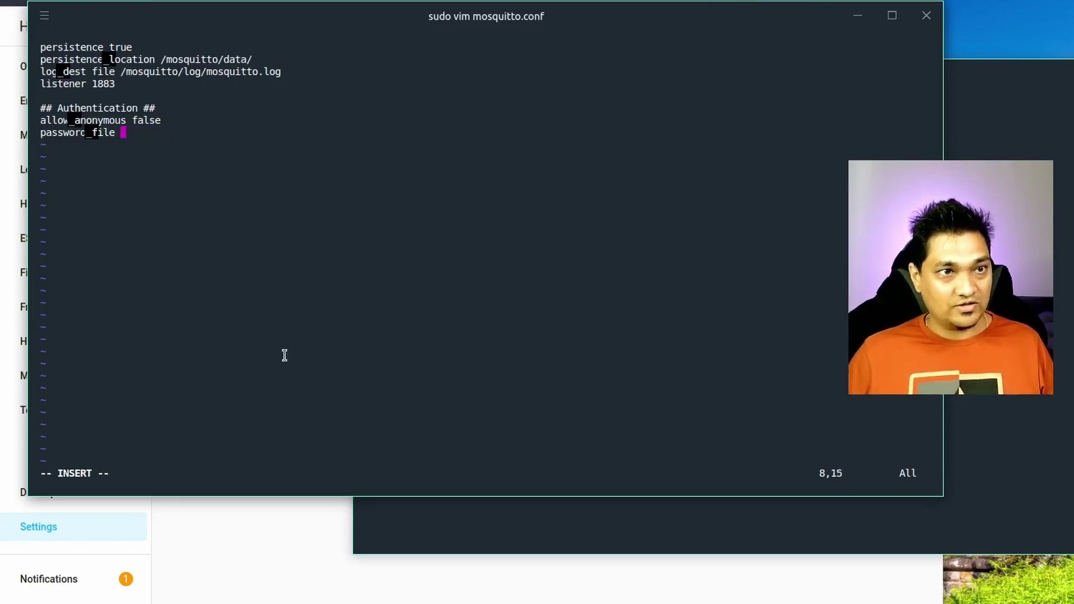
drag(162, 58, 225, 57)
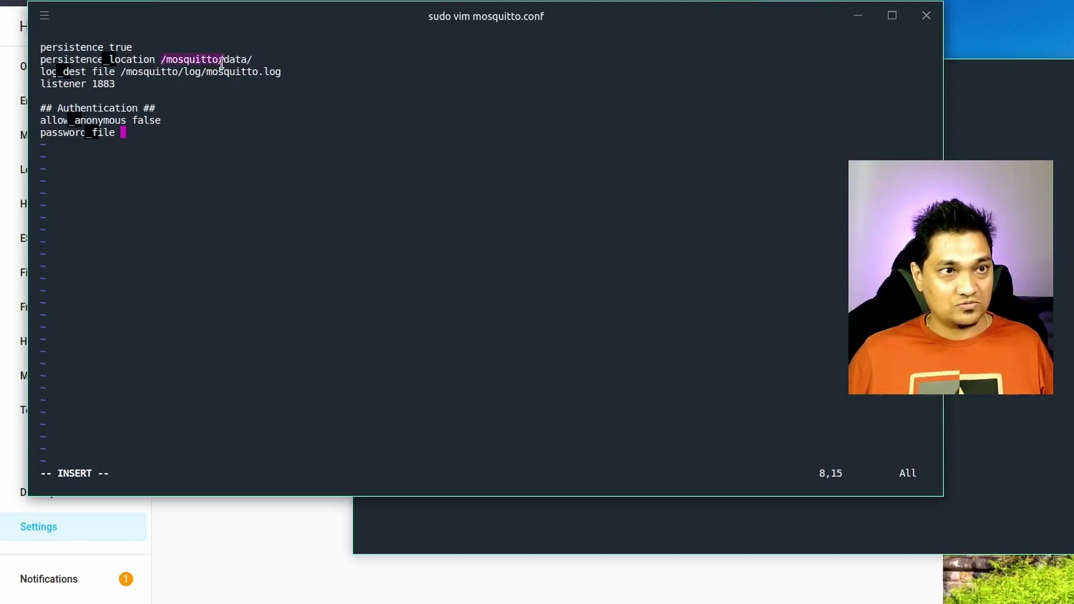
middle_click(184, 142)
text(config)
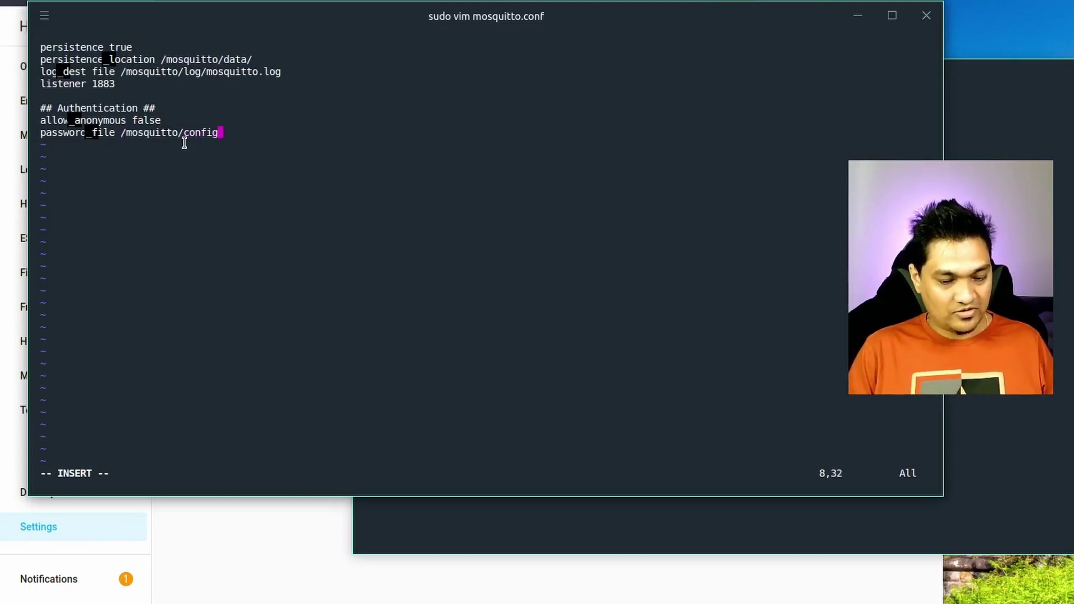
text(/pa)
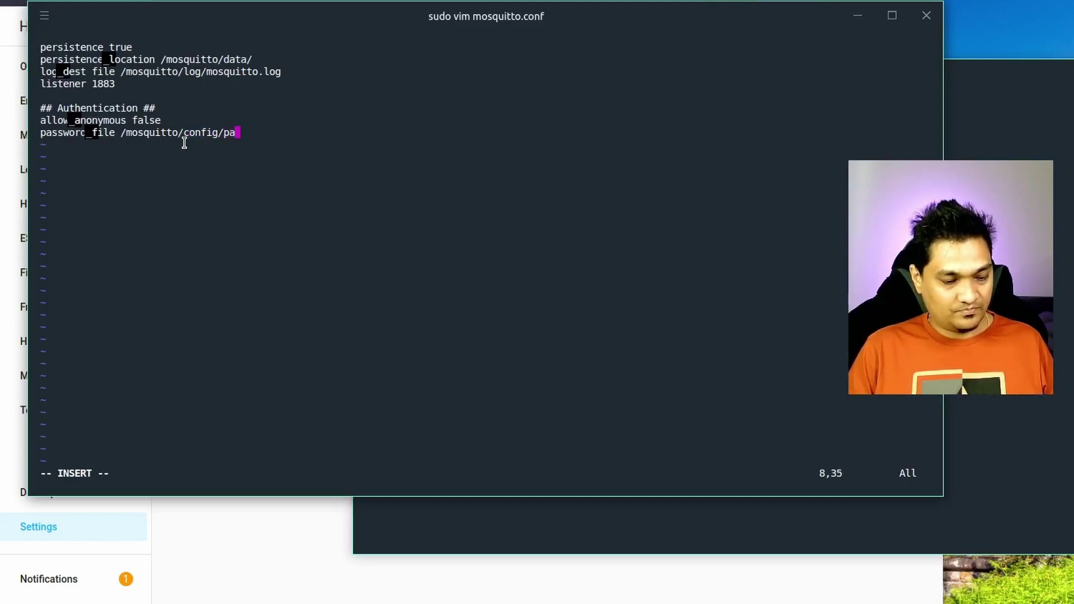
text(ssword.txt)
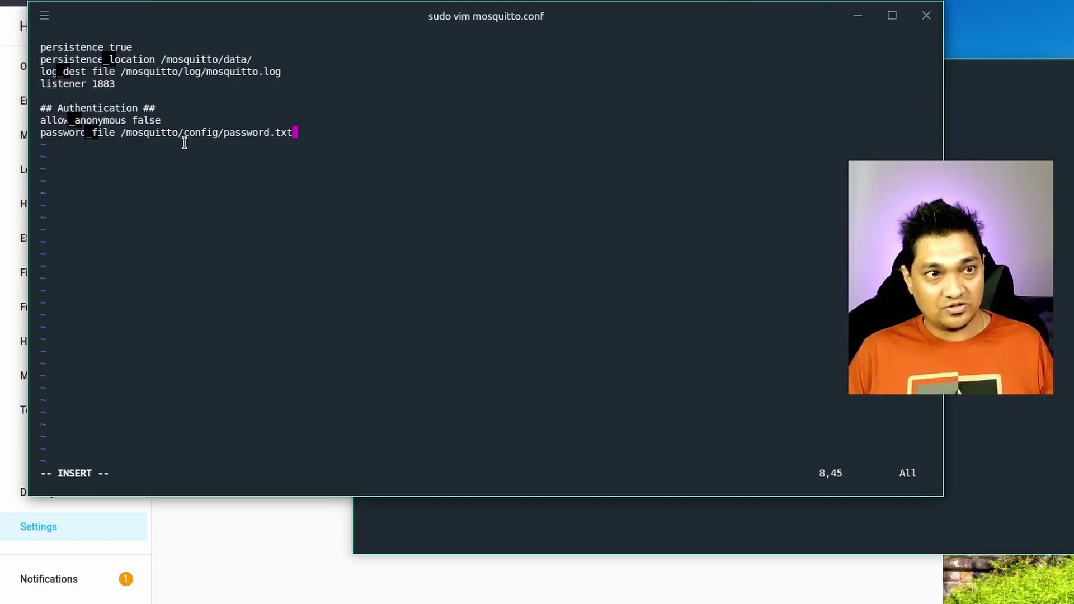
key(Escape)
text(:wq)
key(Return)
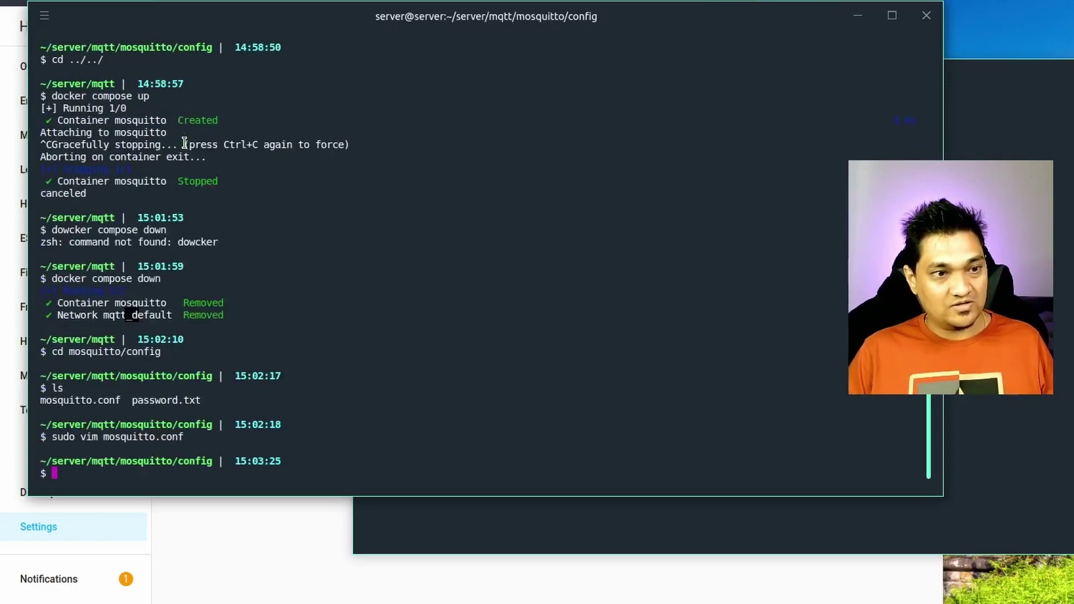
Restart the broker with docker compose up in ~/server/mqtt, then switch to Home Assistant.
text(cd ../../)
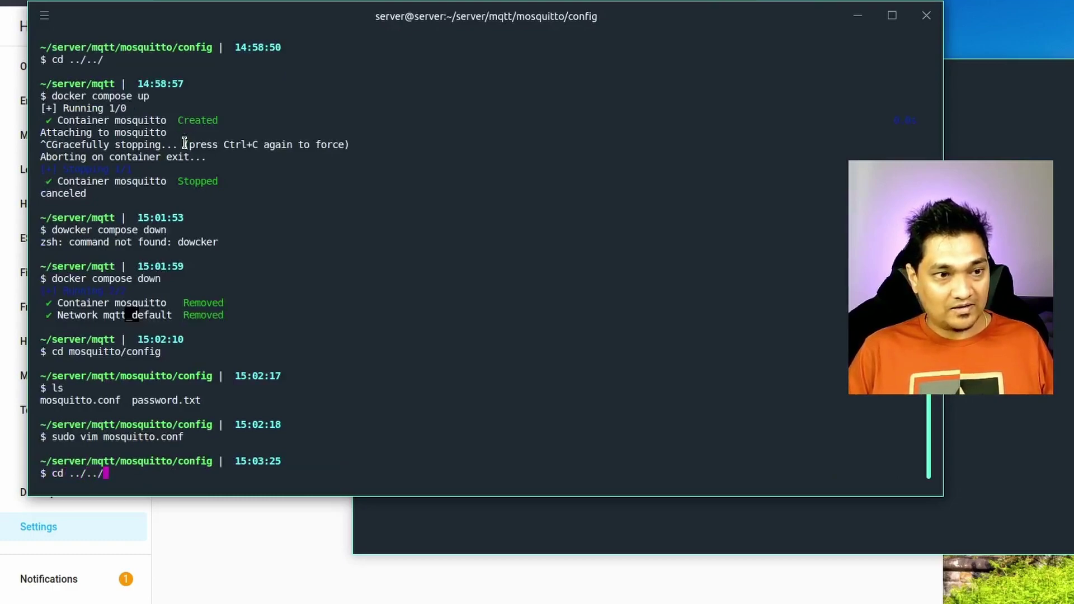
key(Return)
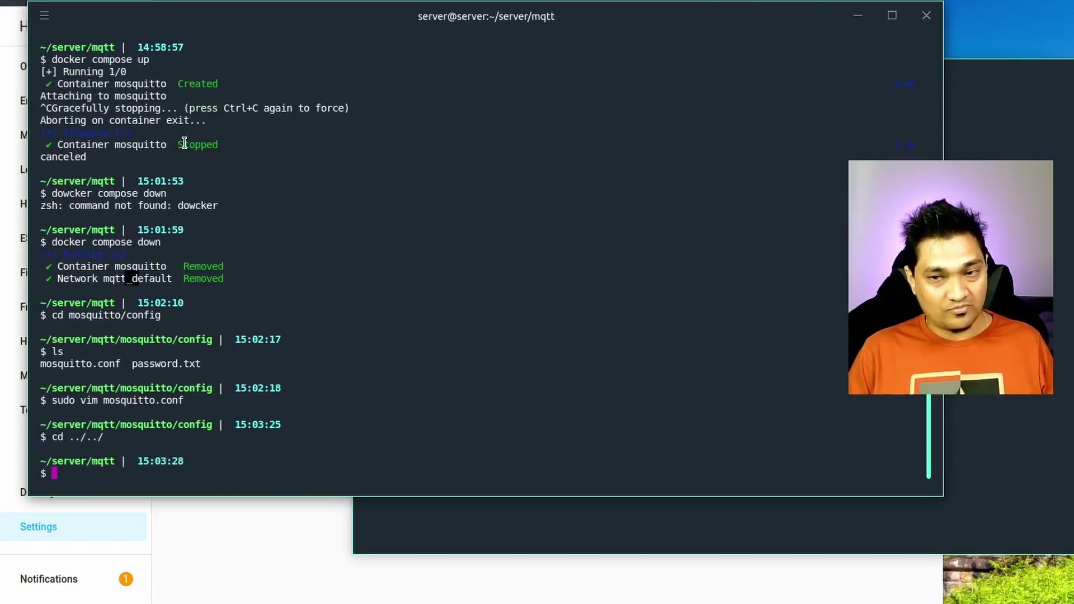
text(docker)
key(Right)
key(BackSpace)
key(BackSpace)
key(BackSpace)
key(BackSpace)
text(up)
key(Return)
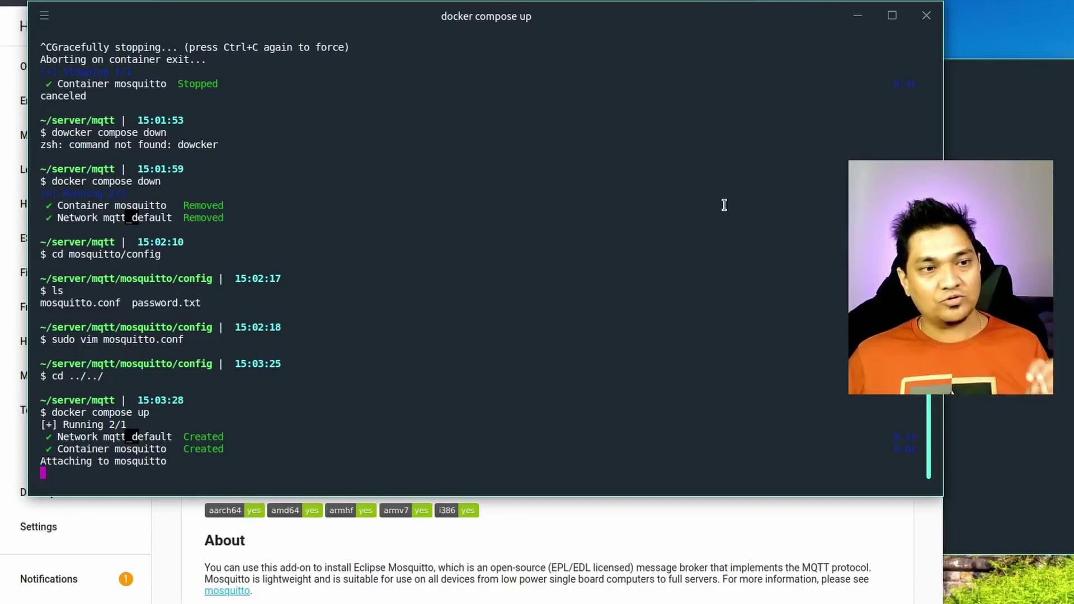
key(alt+Tab)
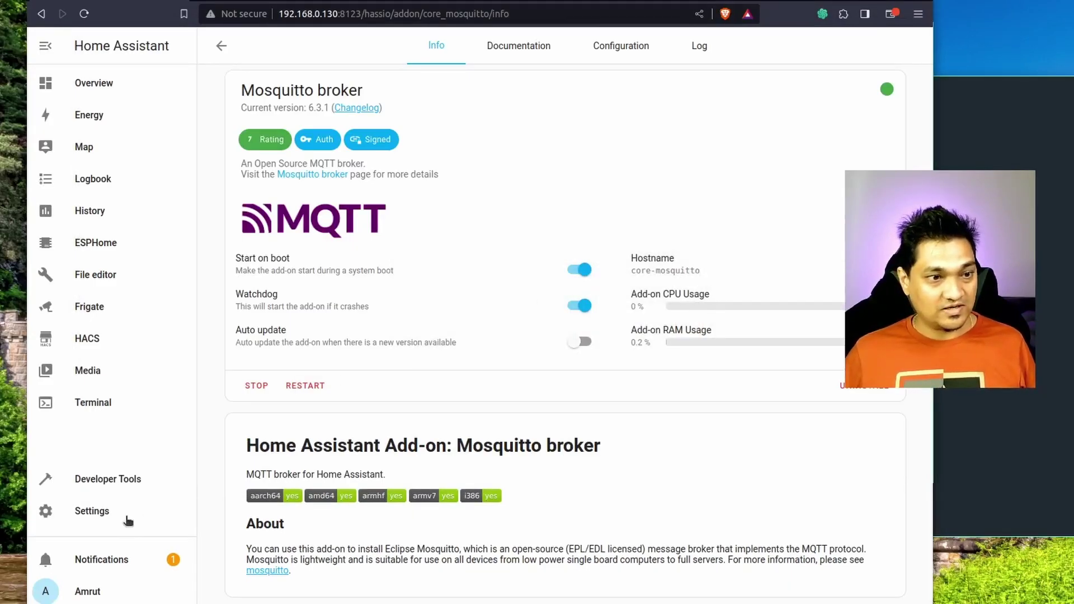
Add a new MQTT integration from Settings > Devices & services.
click(120, 514)
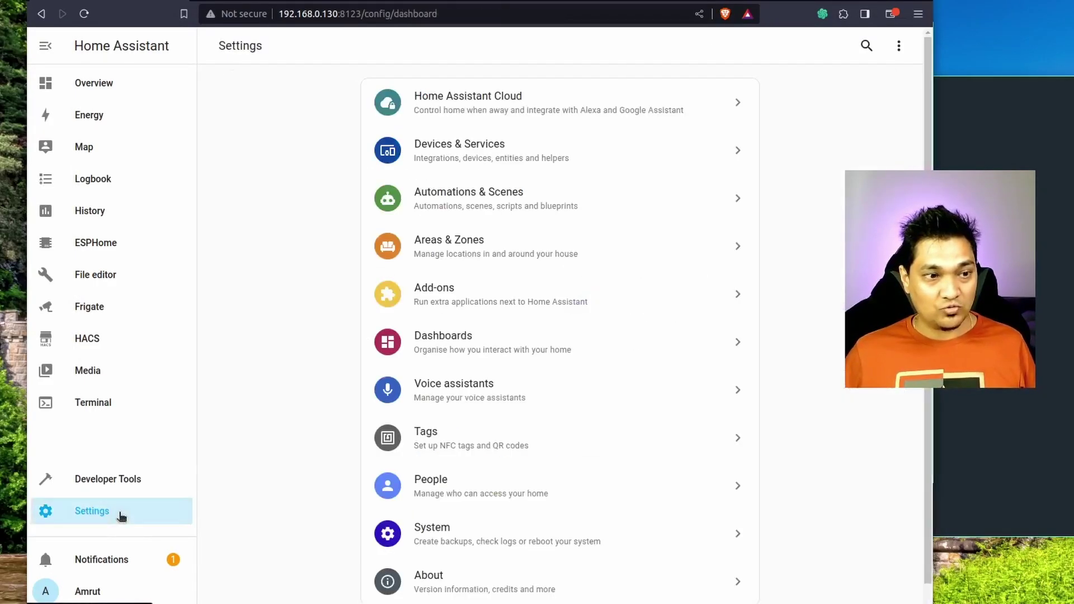
click(549, 163)
scroll(628, 403, down, 9)
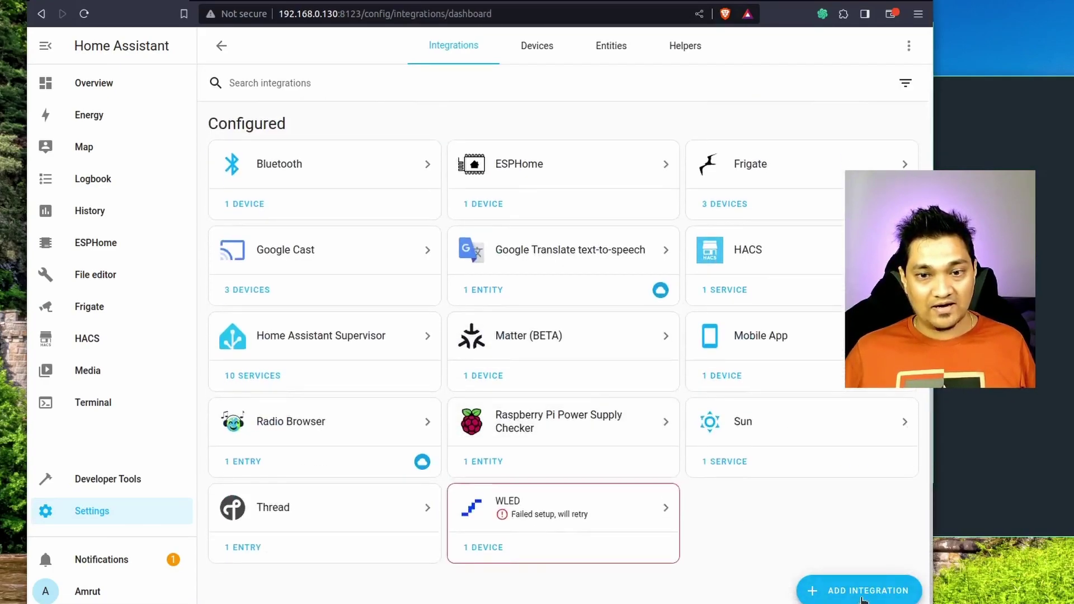
click(859, 591)
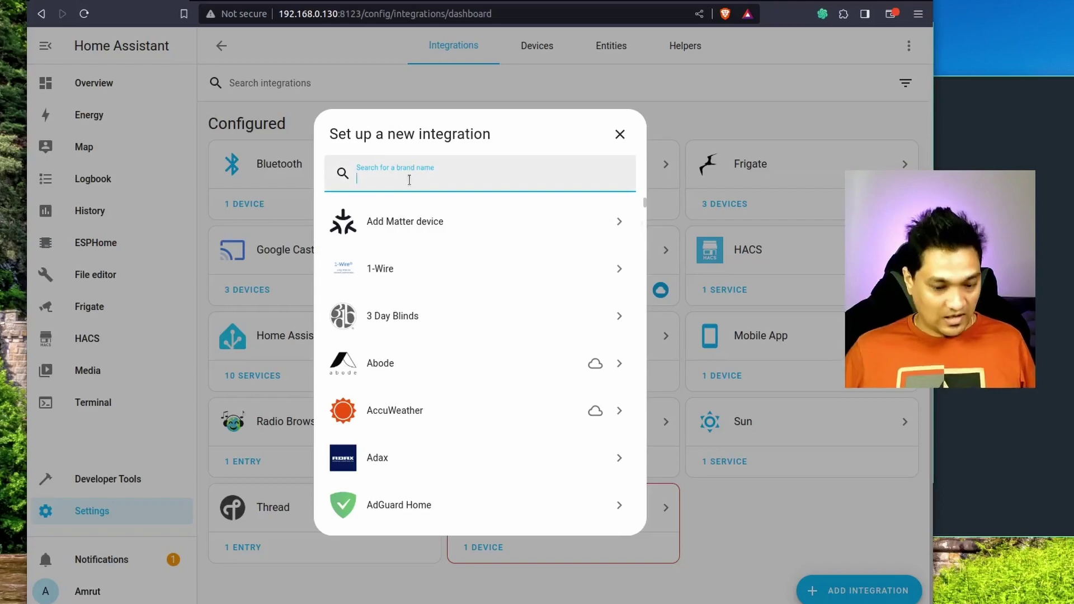
text(mqtt)
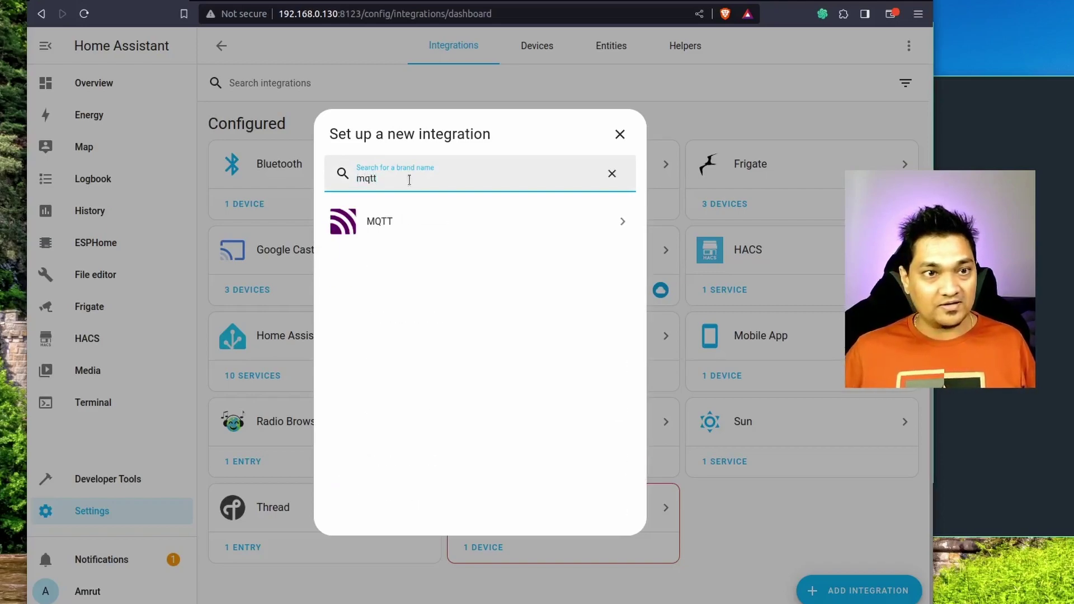
click(420, 220)
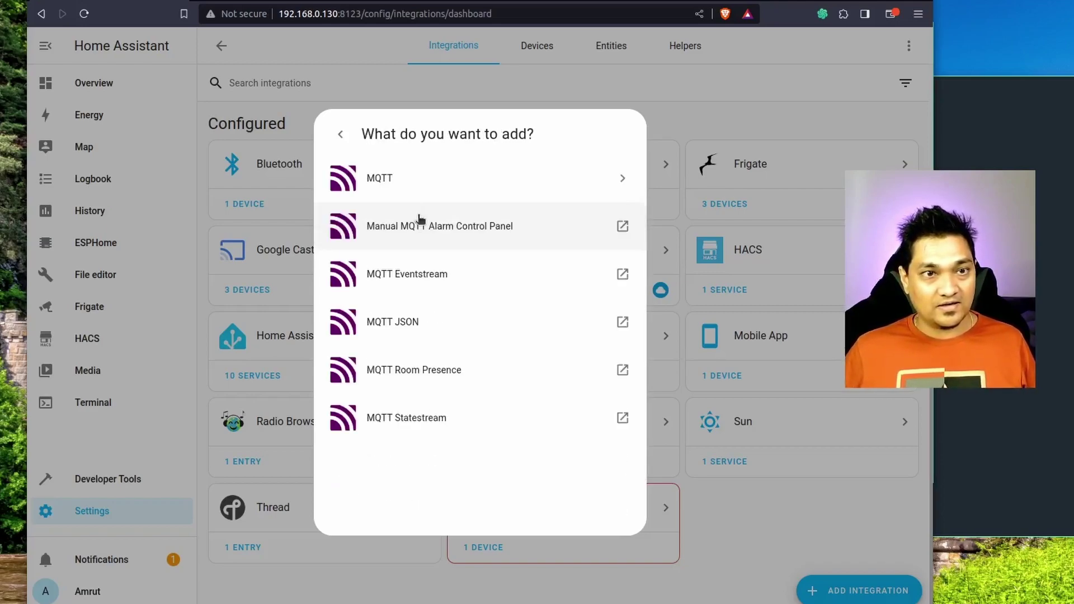
click(489, 187)
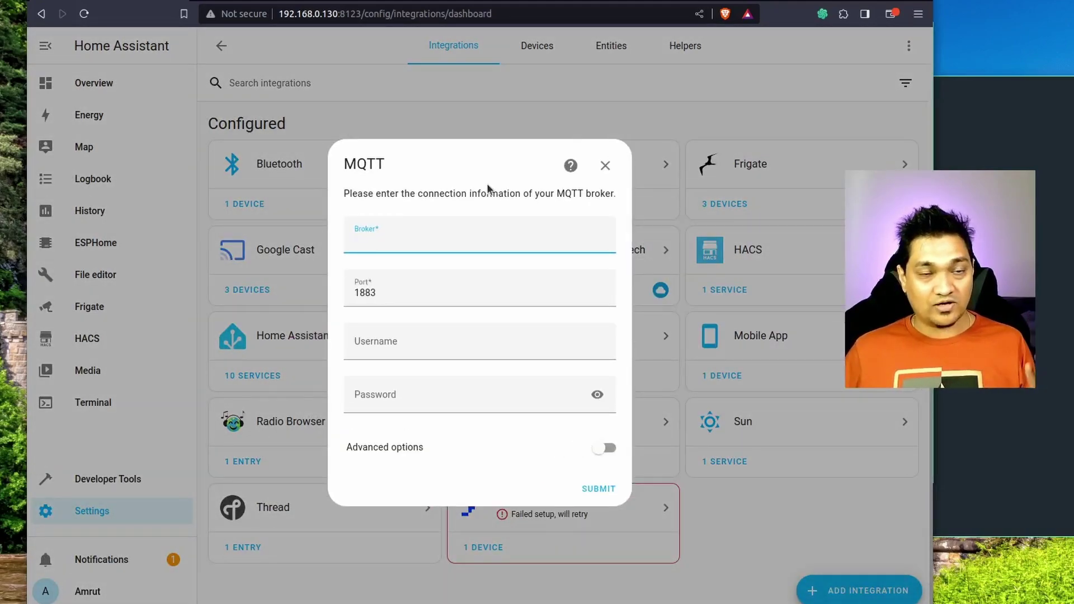
Set the broker address to 192.168.0.130, copied from the browser's web address.
click(285, 13)
double_click(285, 14)
key(ctrl+c)
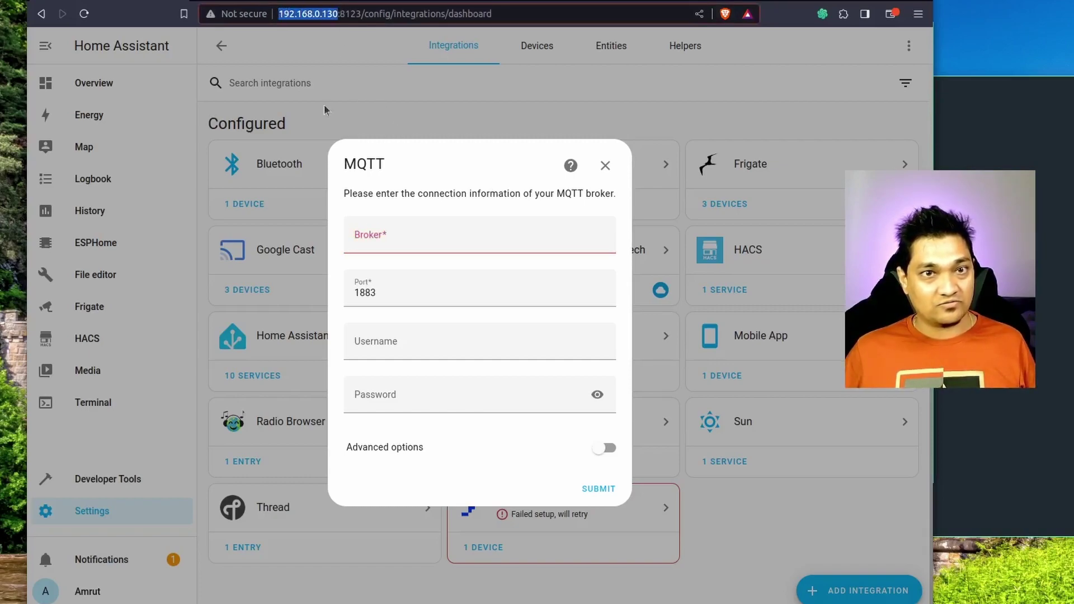
click(416, 239)
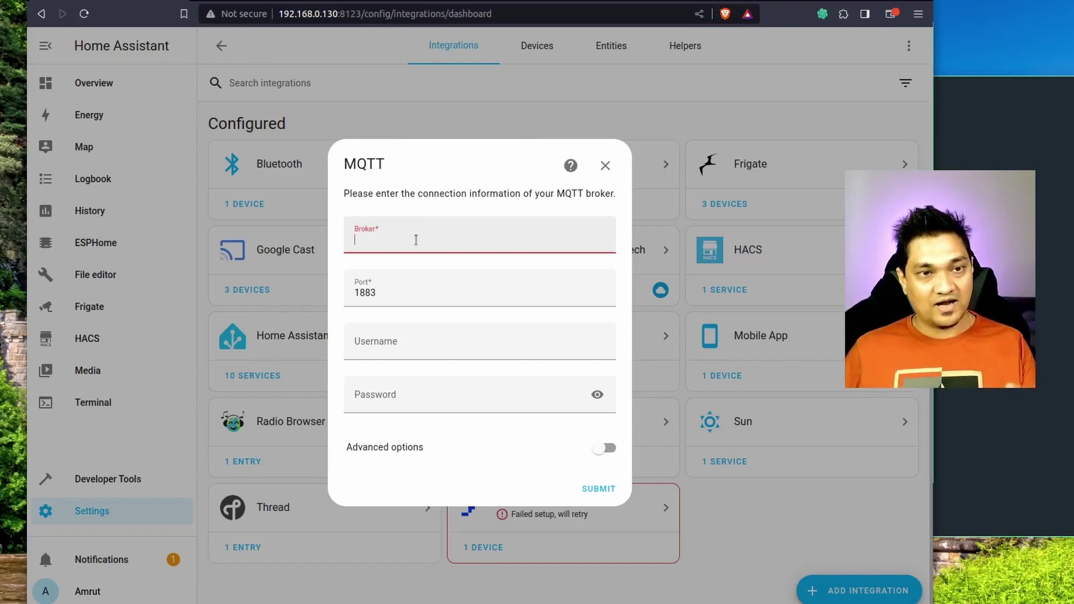
key(ctrl+v)
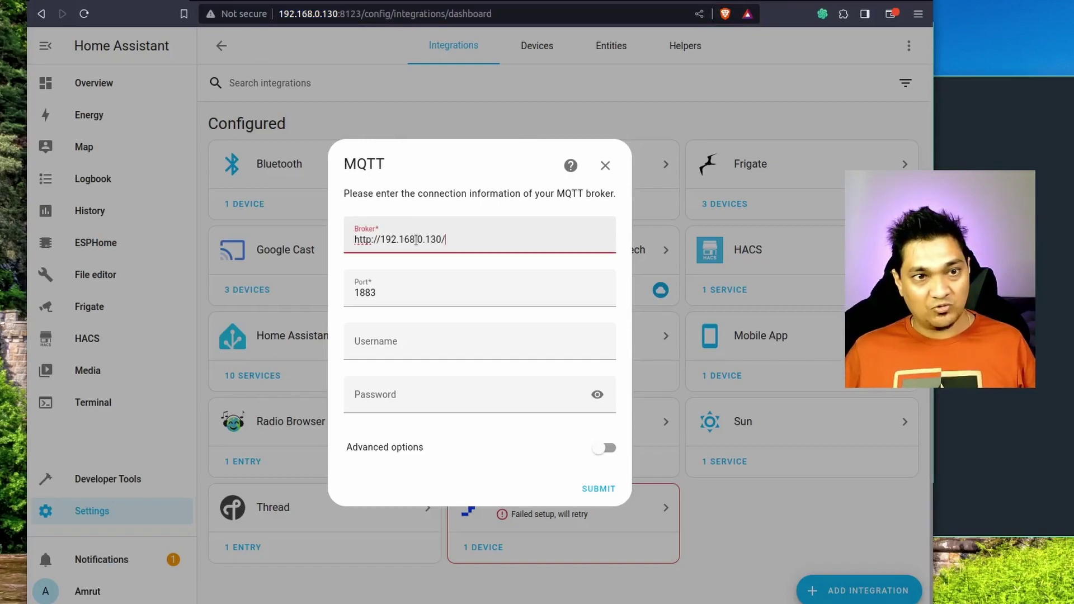
drag(382, 241, 285, 235)
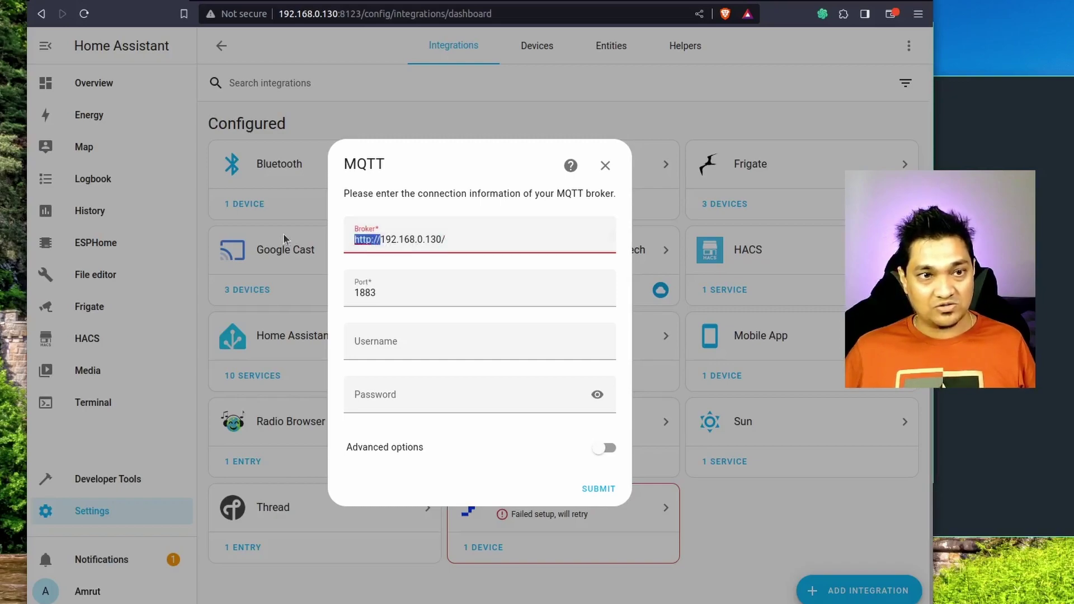
key(BackSpace)
key(End)
key(BackSpace)
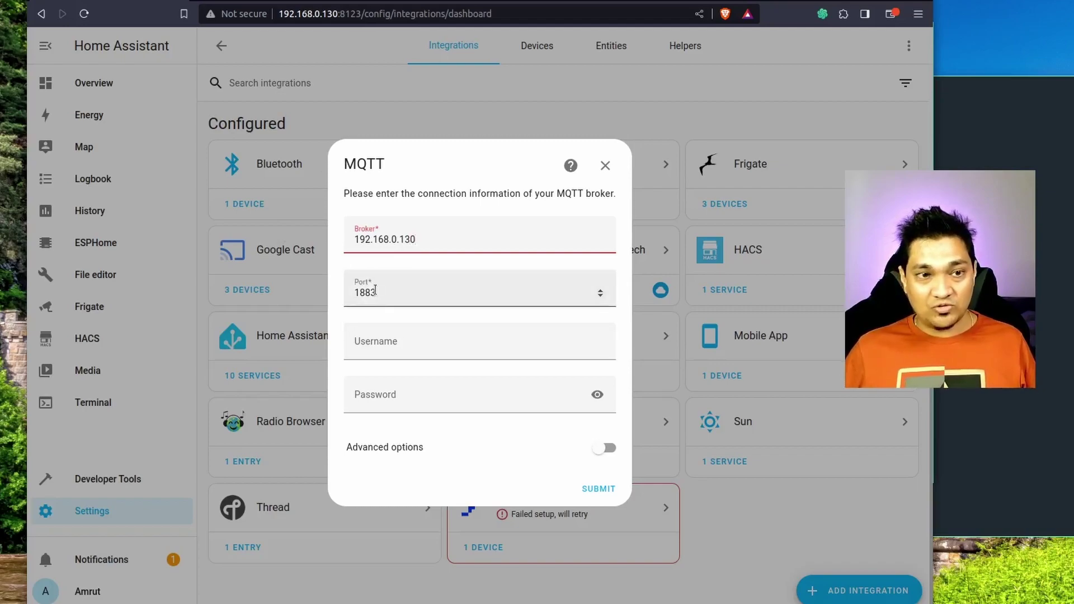
Enter username mqttuser and the broker password, then submit the connection.
click(369, 346)
text(mq)
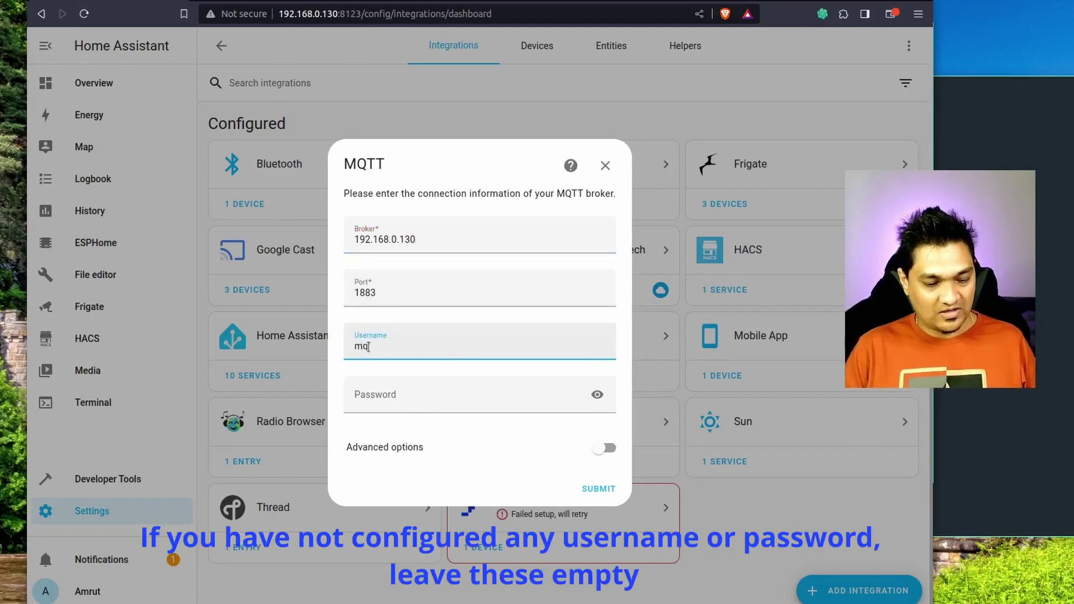
text(ttuser)
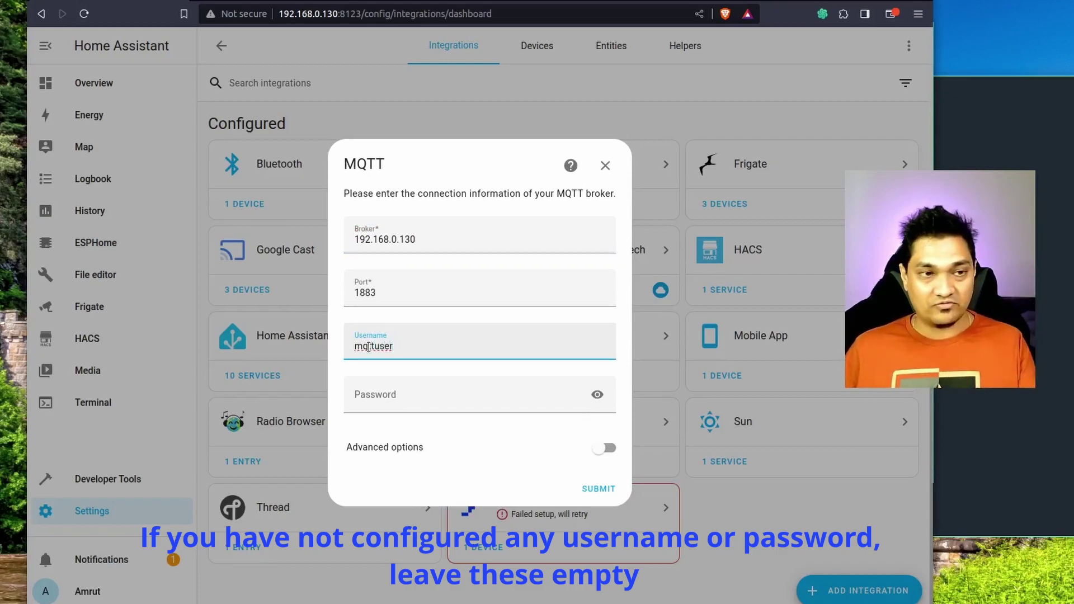
click(397, 403)
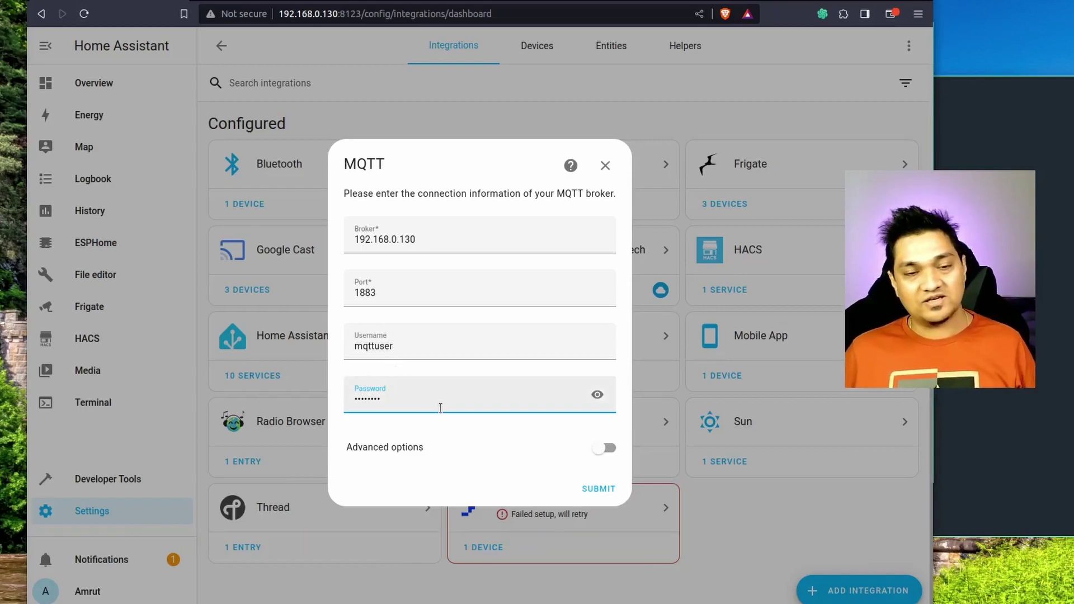
click(613, 491)
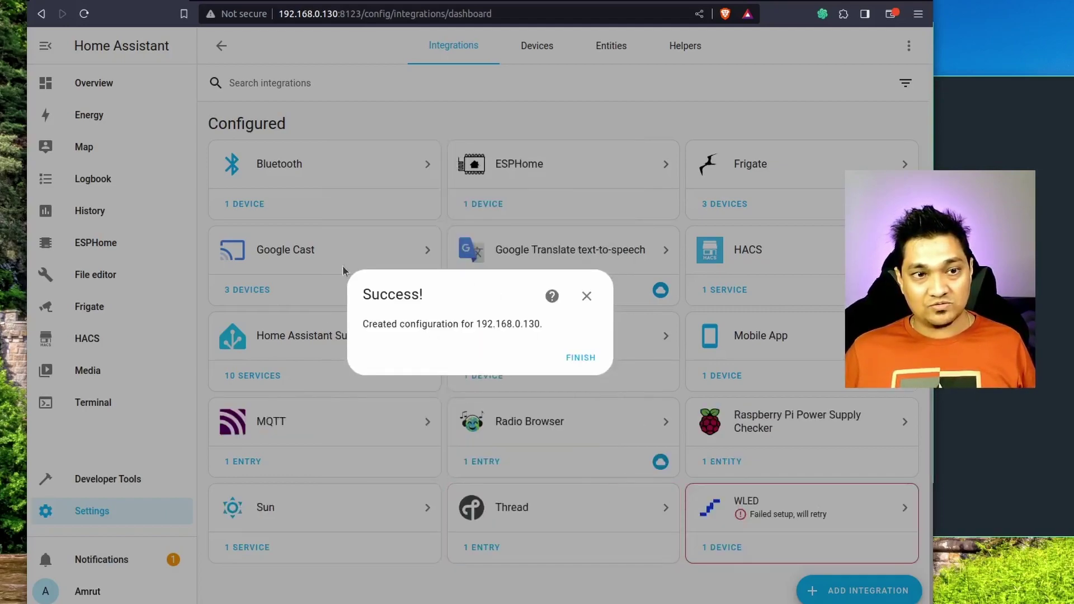
Delete the old MQTT integration entry for broker 192.168.0.130 in Home Assistant.
click(582, 358)
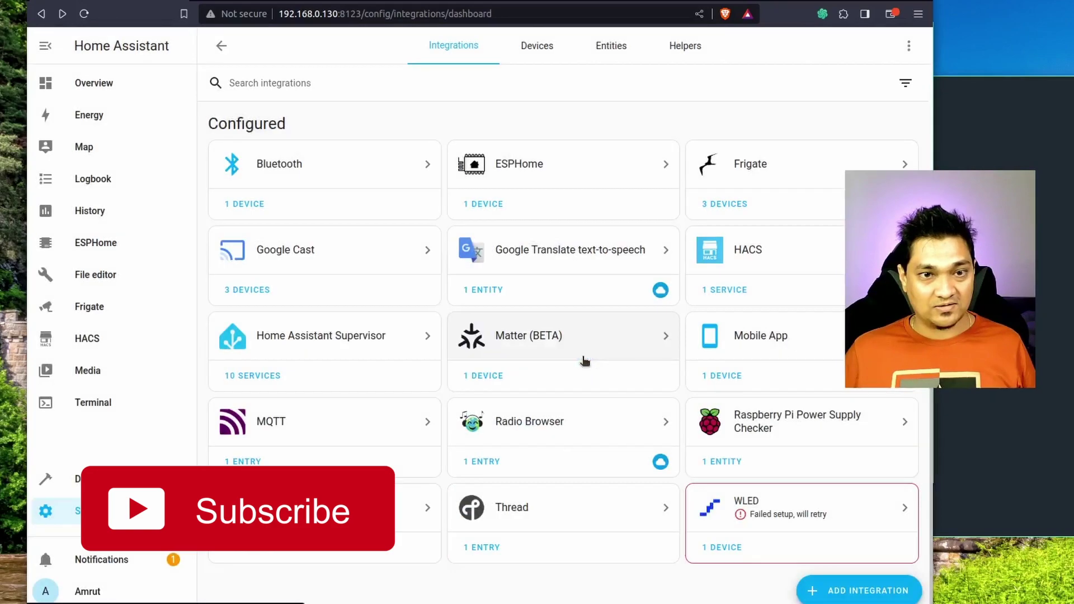
click(278, 414)
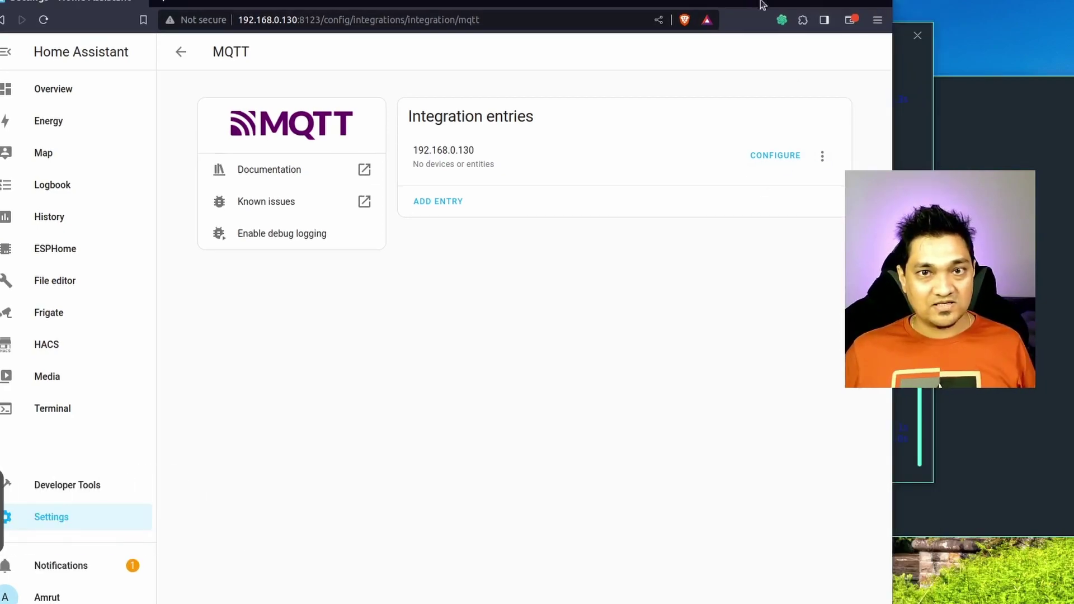
click(824, 158)
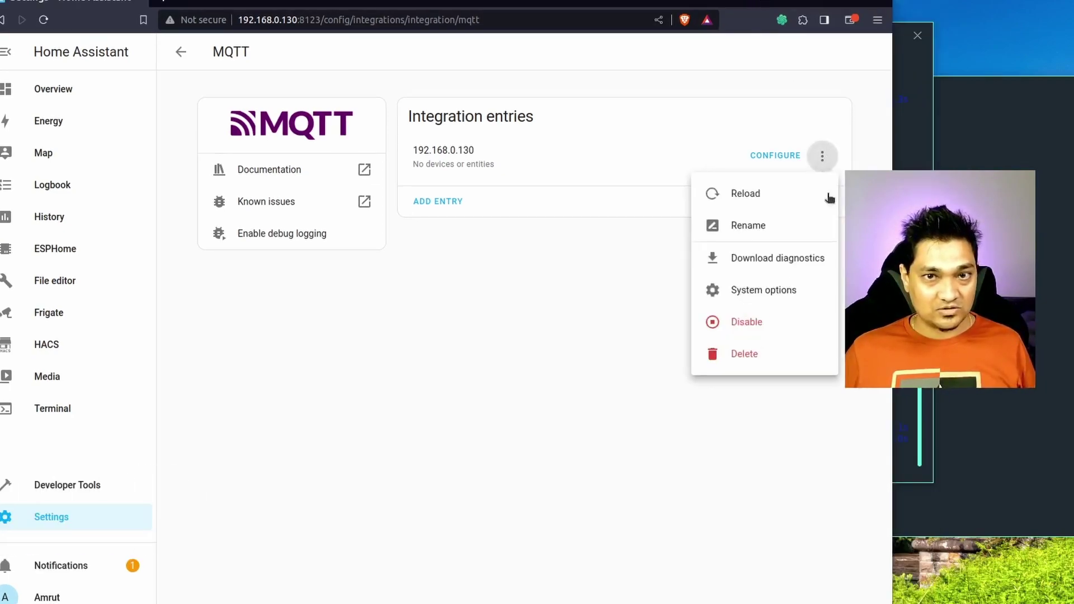
click(771, 358)
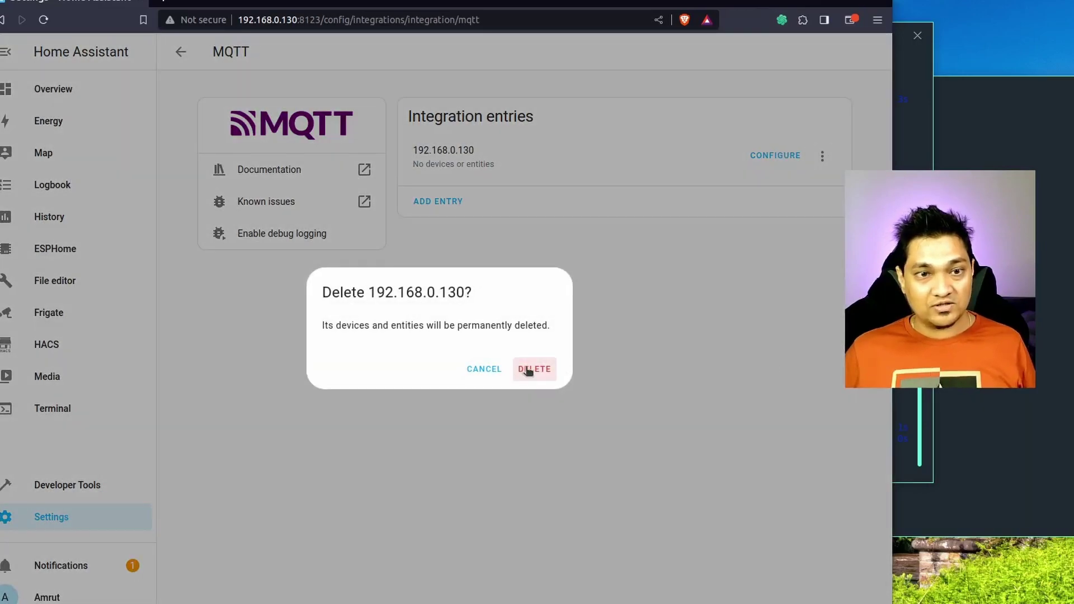
click(528, 370)
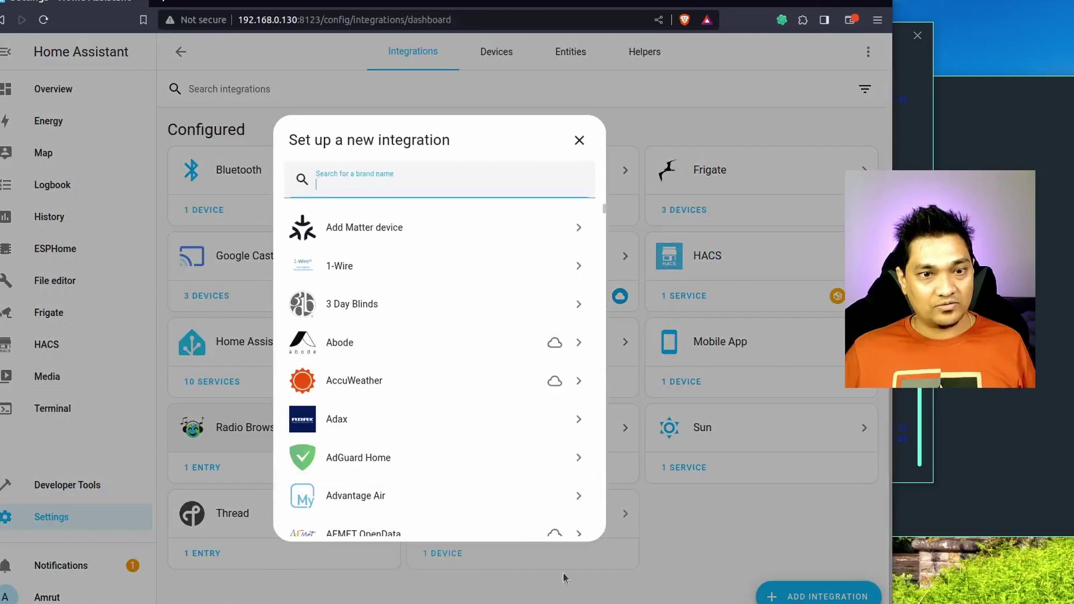
Start adding the core MQTT integration and enter broker address 192.168.0.43.
text(mqtt)
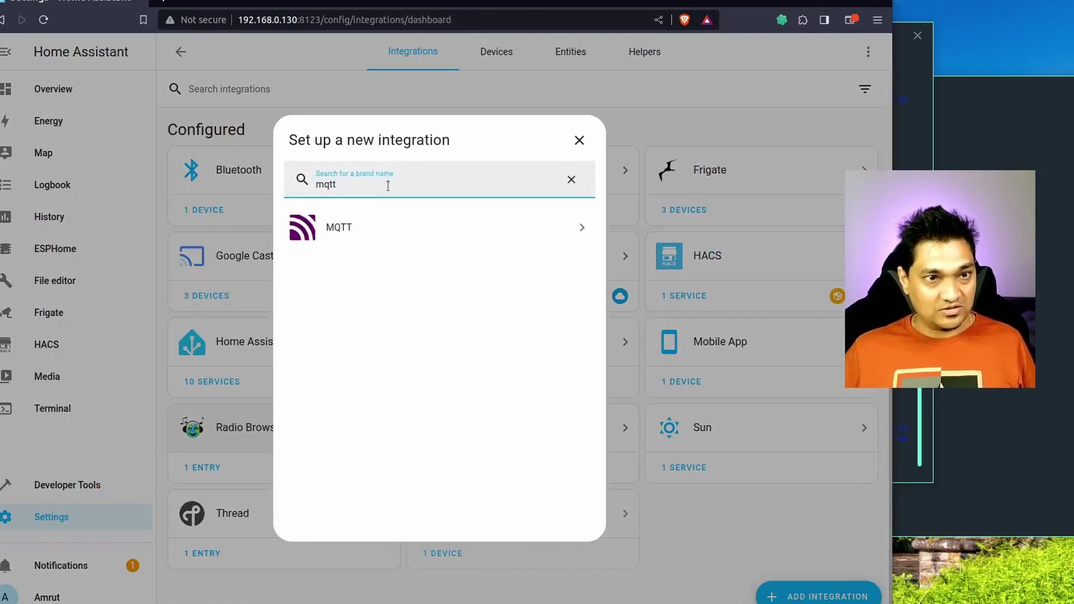
click(389, 225)
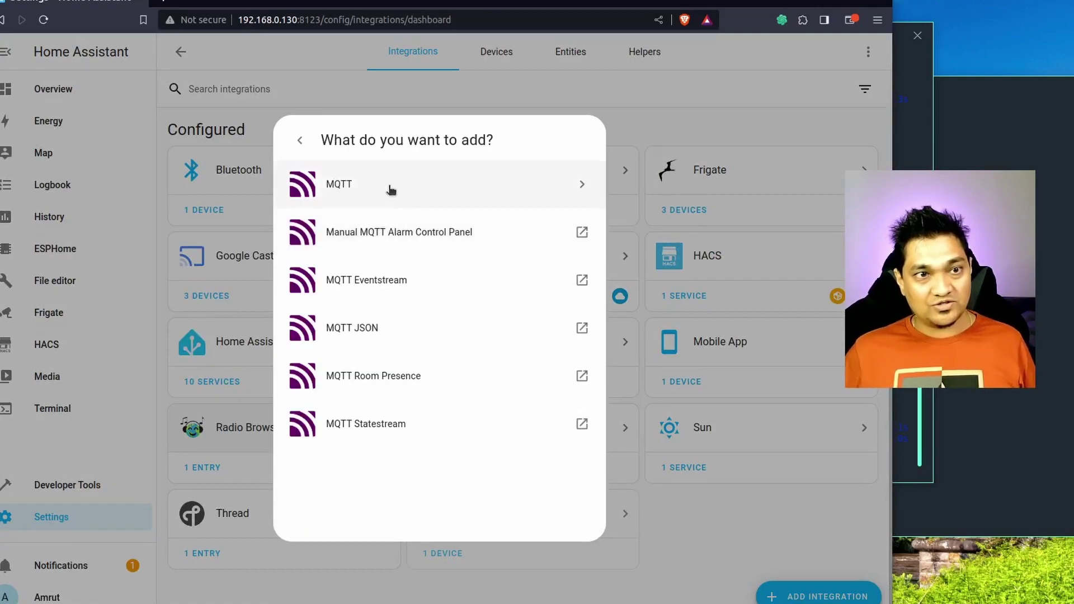
click(415, 185)
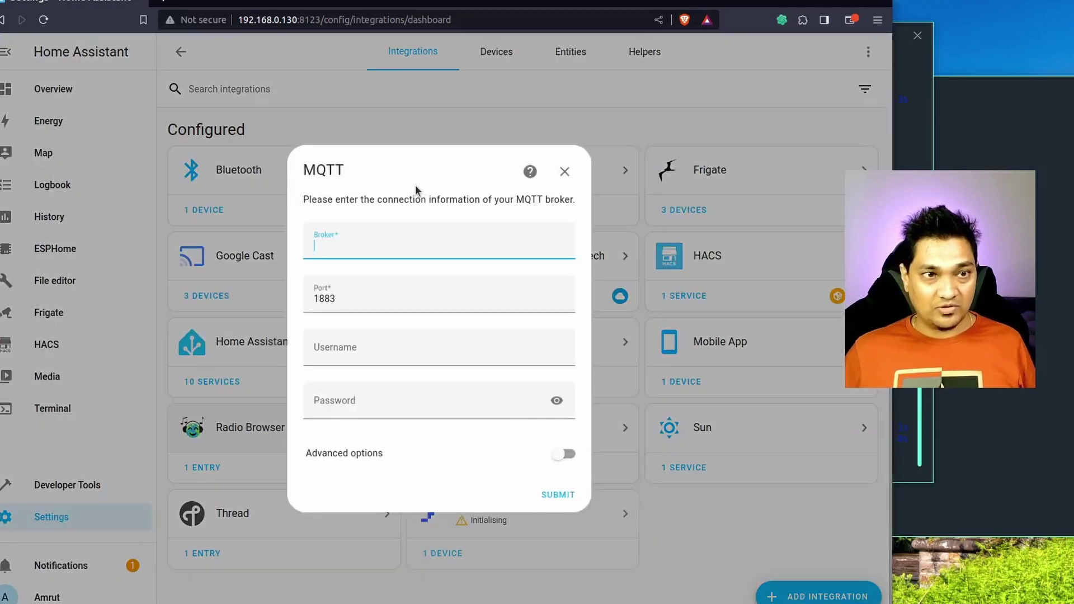
click(385, 239)
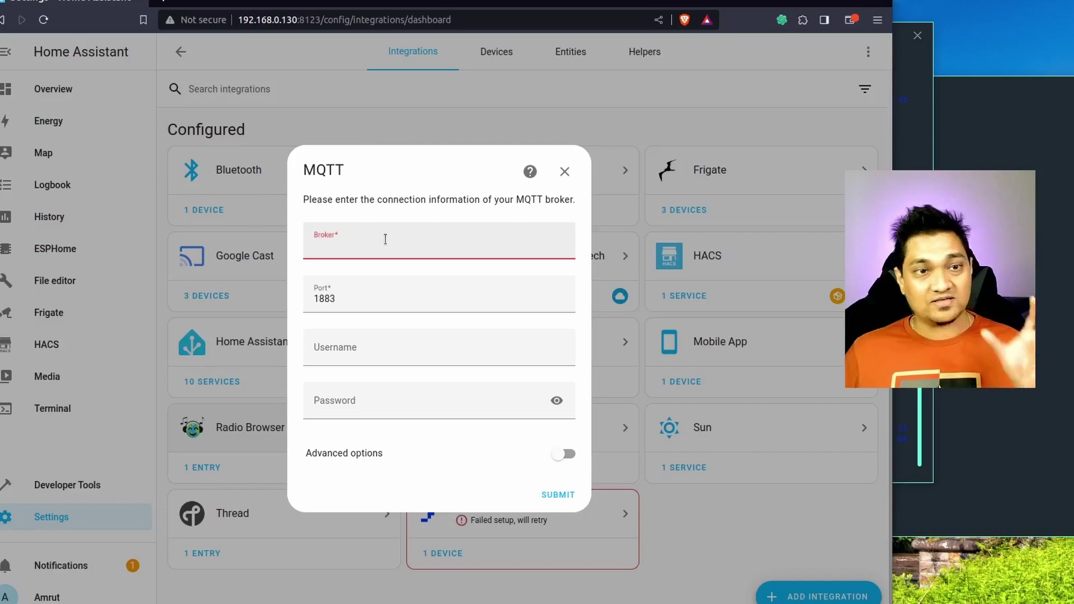
text(192.168.0.43)
Submit username mqttuser with the broker password, then view the new MQTT entry's details.
click(384, 352)
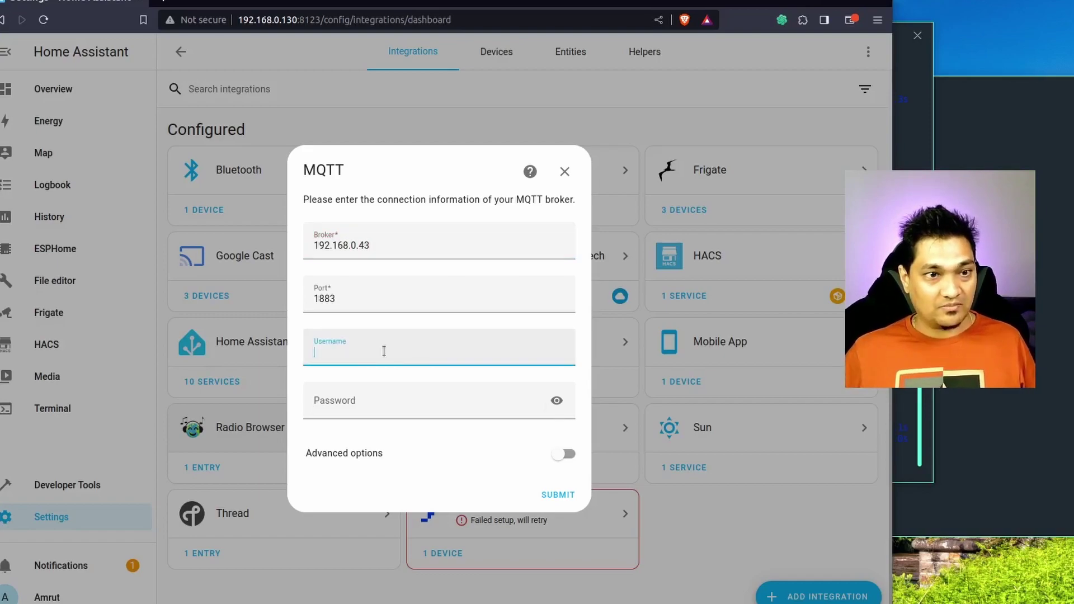
click(383, 351)
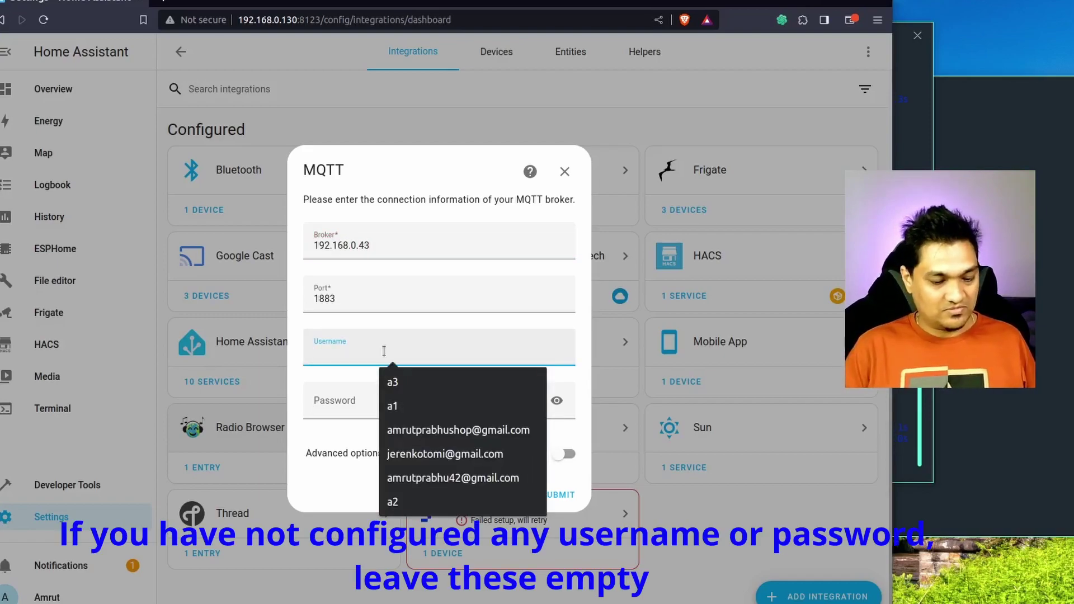
text(mqttuser)
key(Tab)
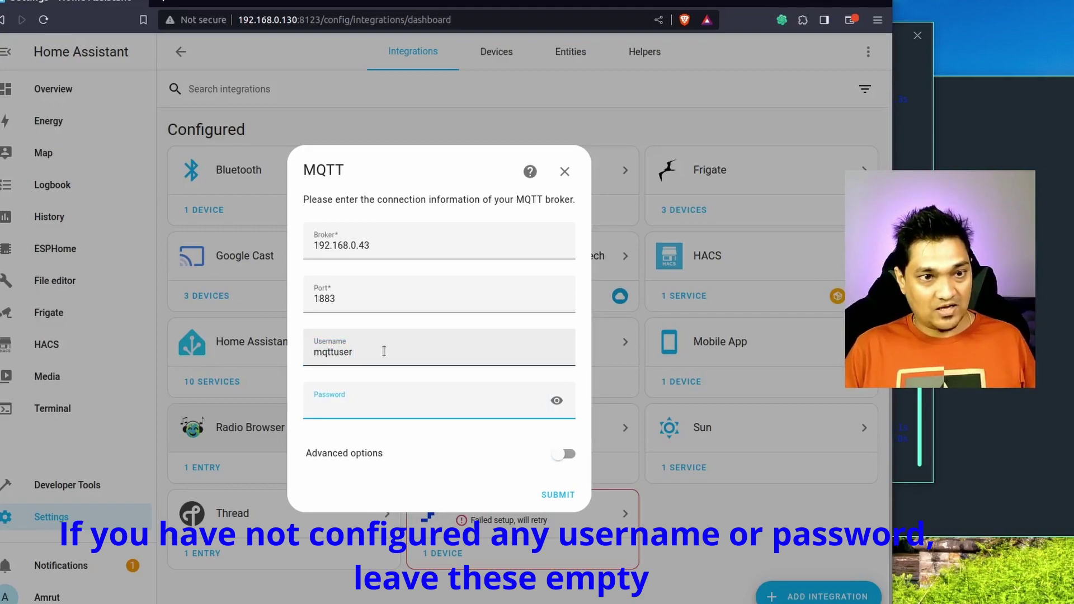
text(•••••)
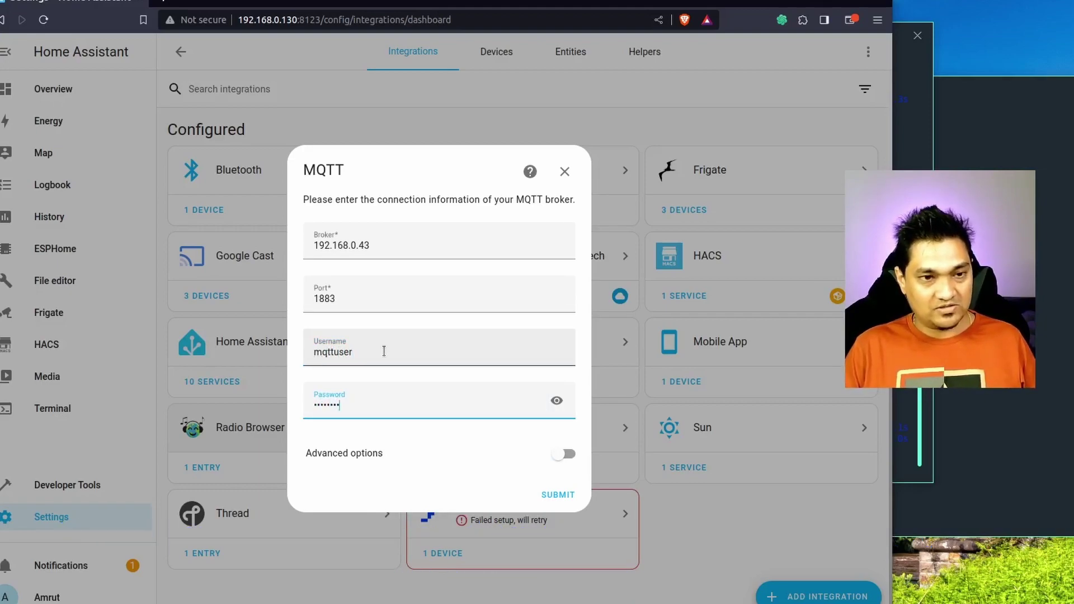
text(•••)
key(Return)
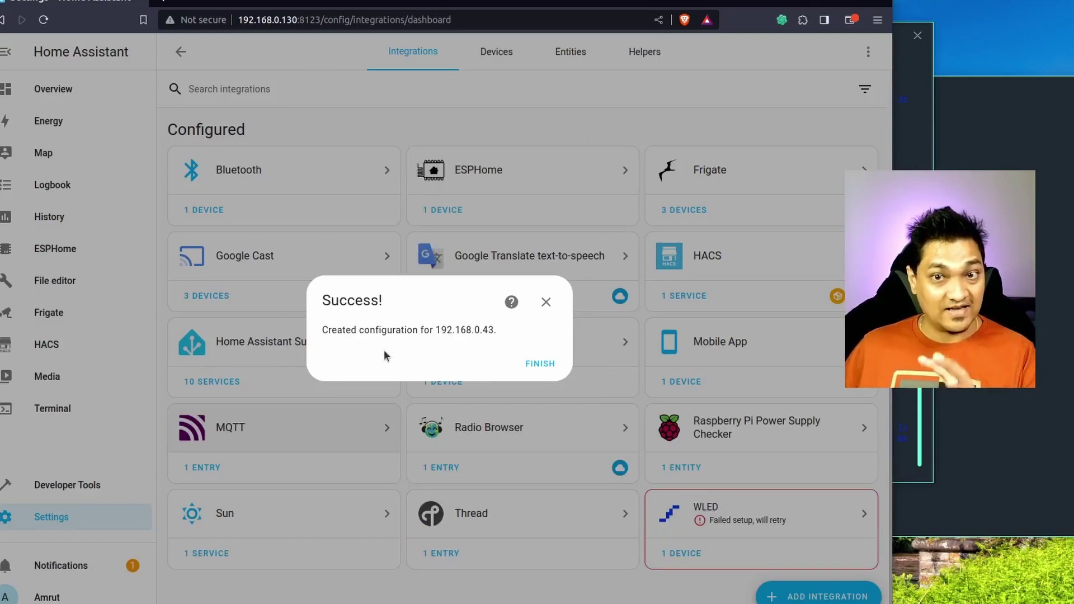
click(536, 367)
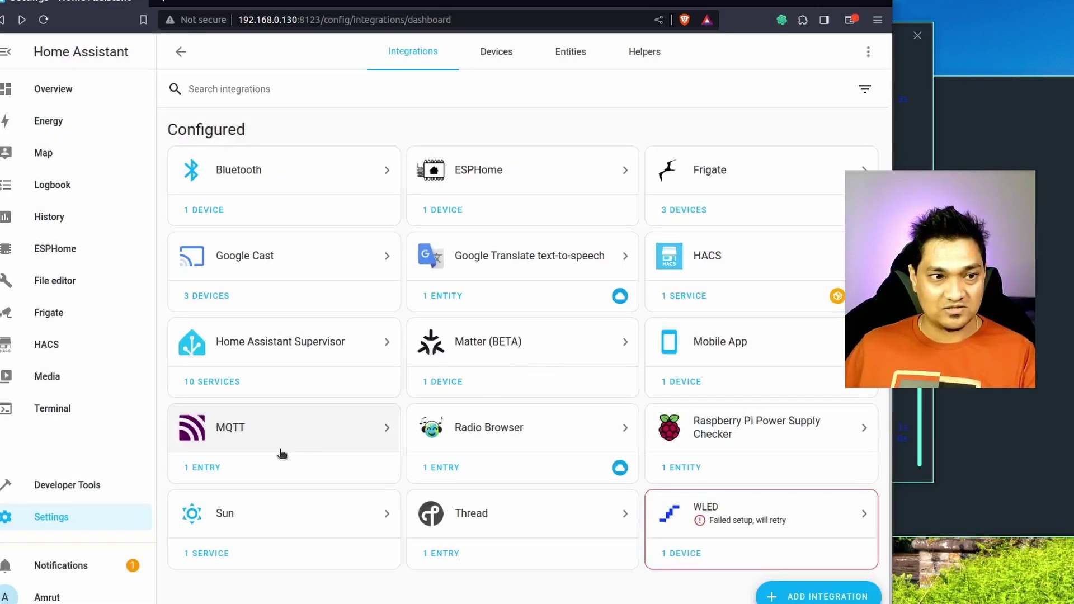
click(273, 429)
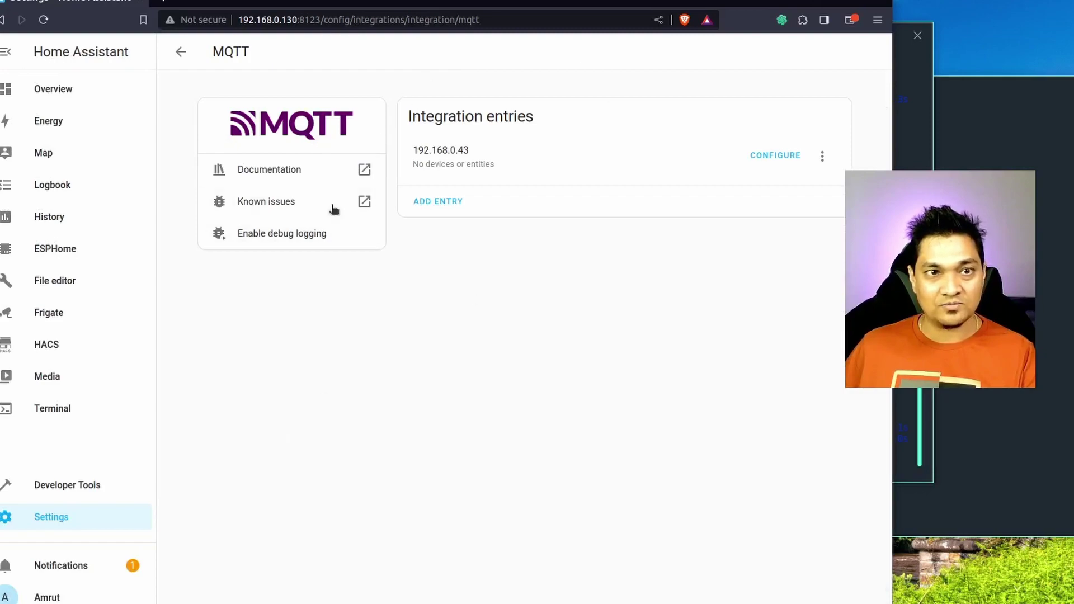